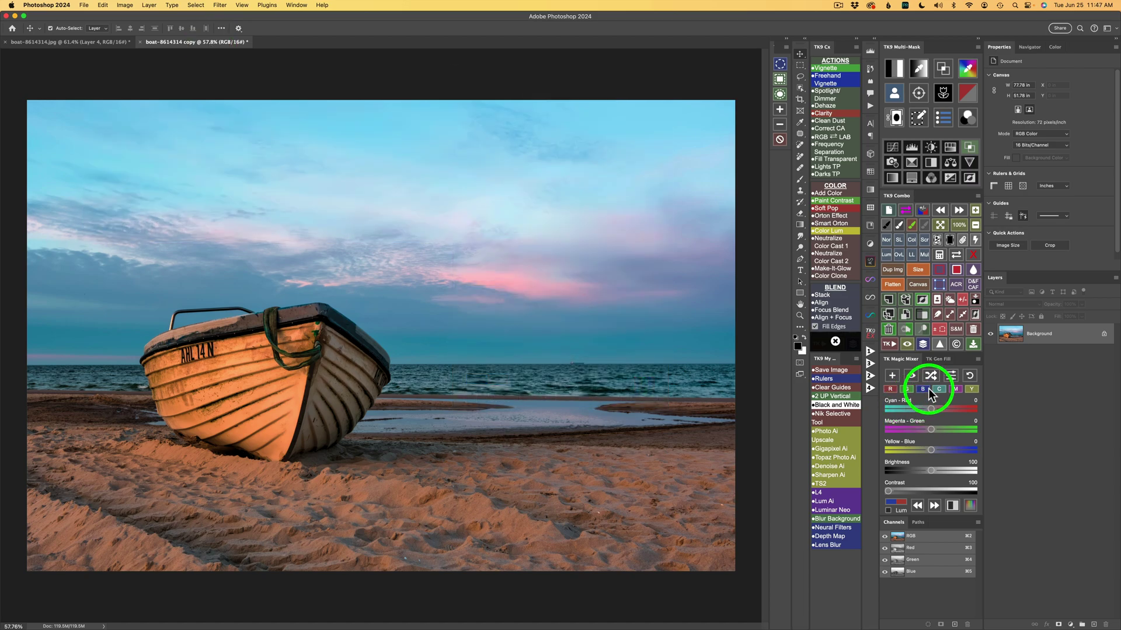
Add a Magic Mixer layer, fill its mask with black over the sky and sea down to the shoreline, and clear the selection
left_click(892, 375)
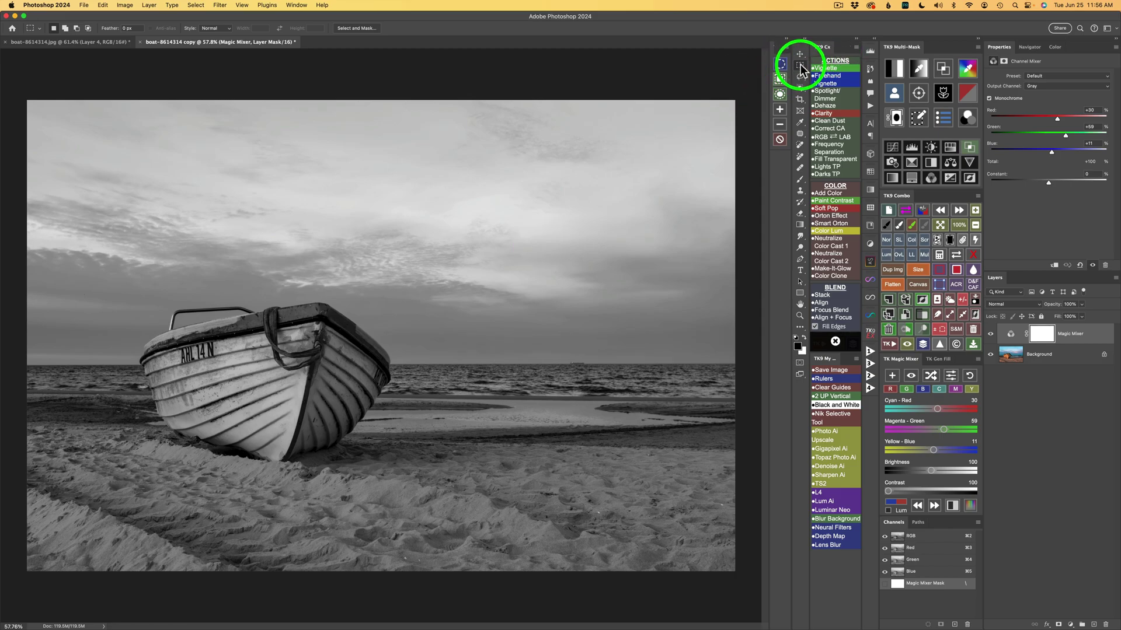
left_click_drag(18, 90, 765, 396)
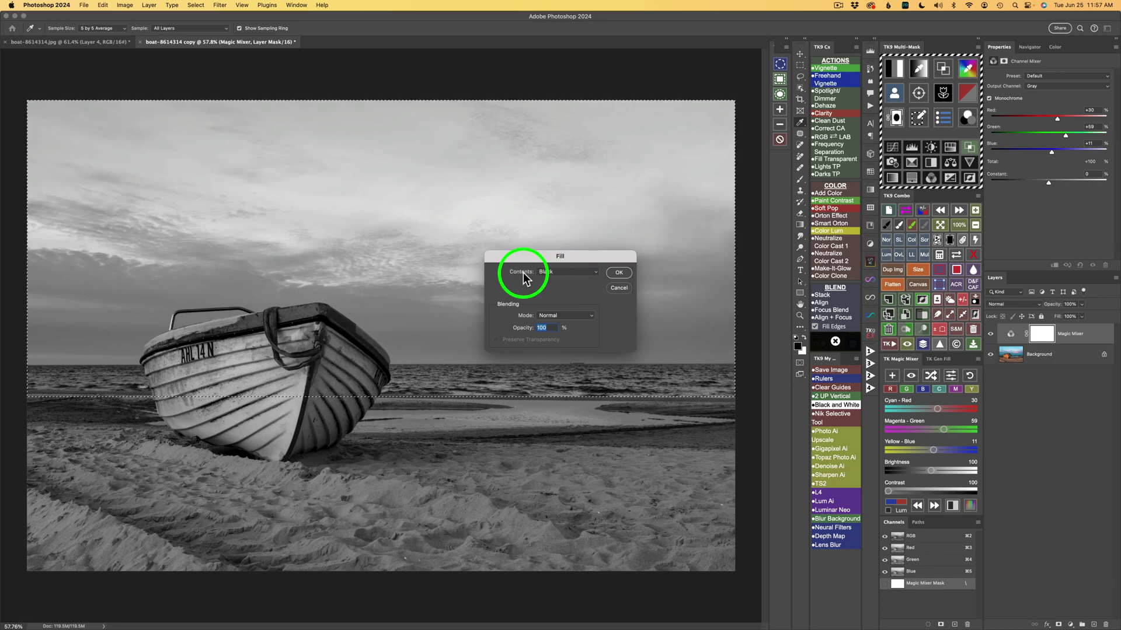
left_click(594, 273)
left_click(563, 272)
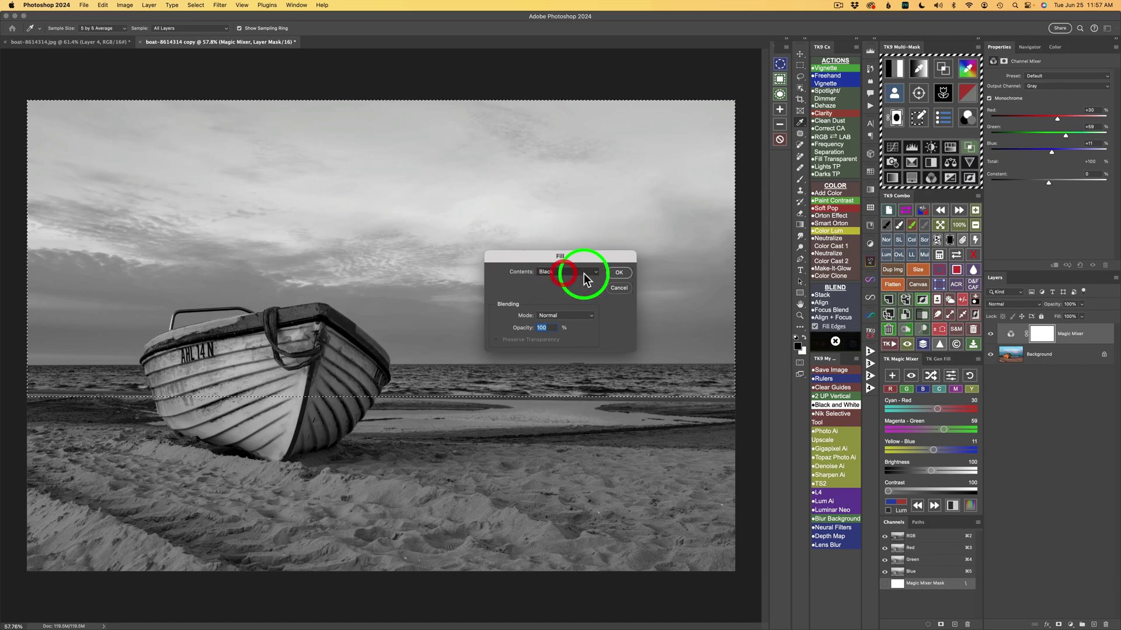
left_click(619, 273)
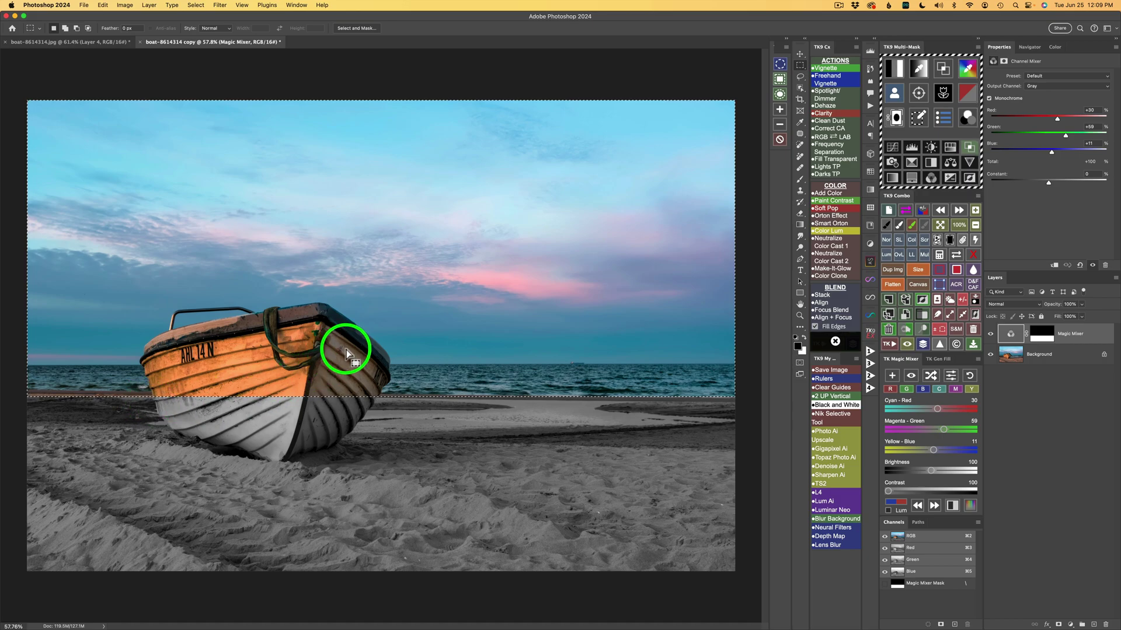
left_click(780, 140)
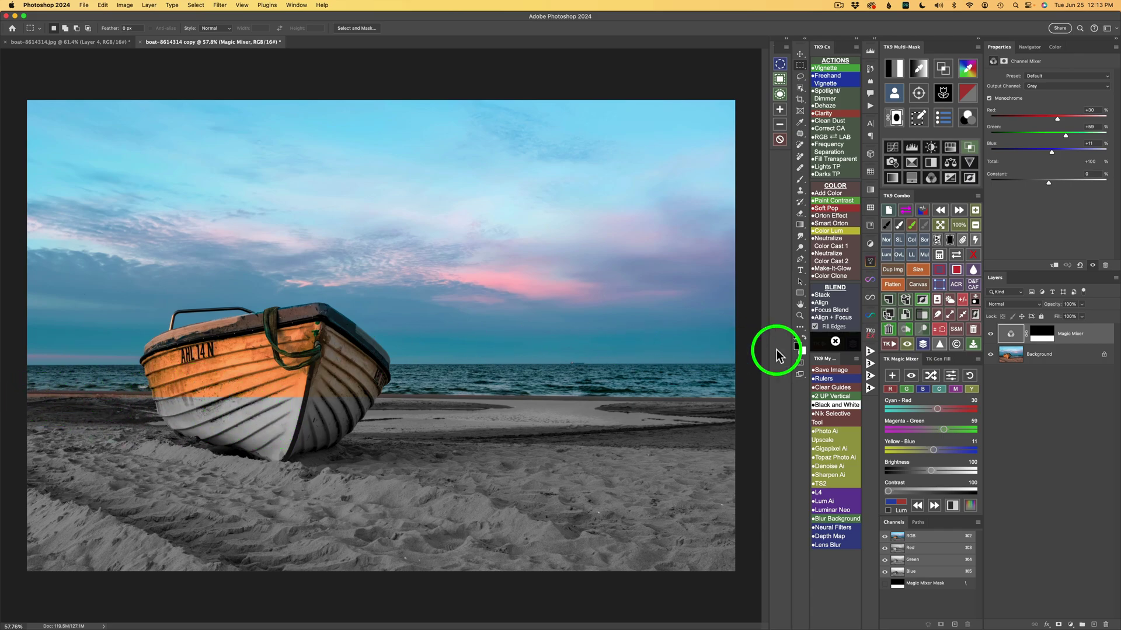
Paint black on the Magic Mixer layer's mask over the boat's lower hull to restore its original colour
left_click(1042, 335)
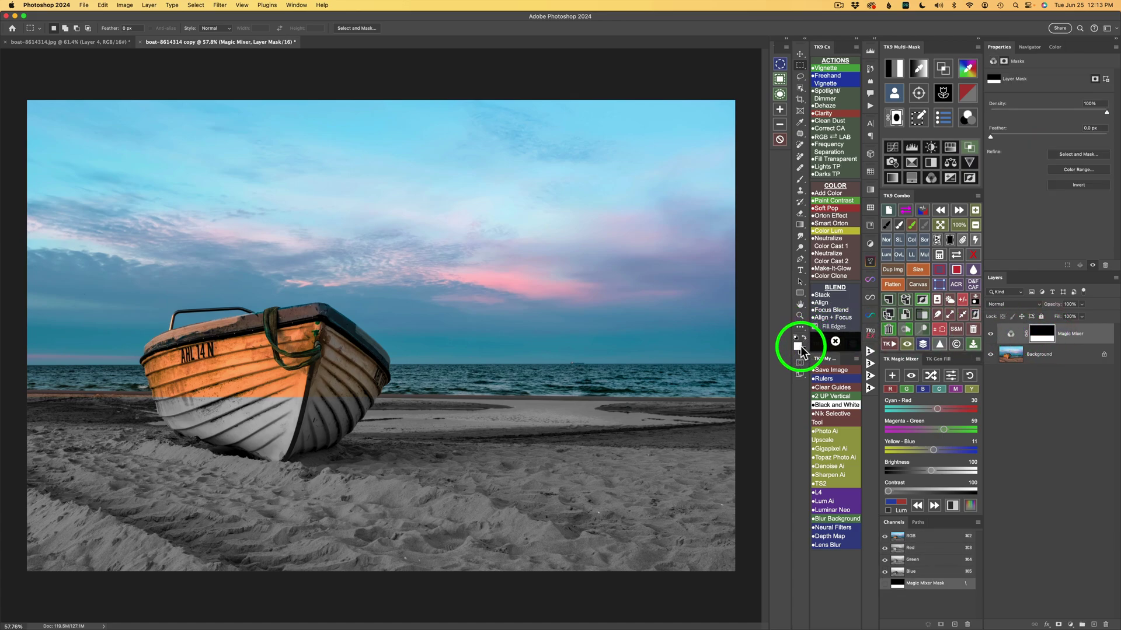
left_click(886, 227)
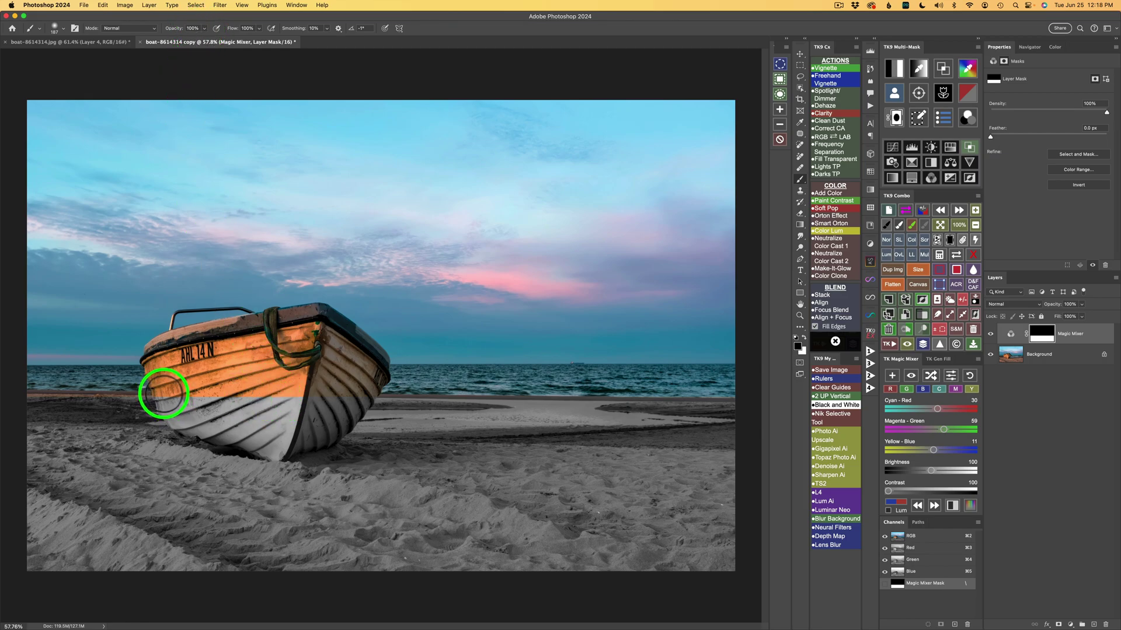
mouse_move(164, 394)
left_mouse_down()
mouse_move(198, 434)
mouse_move(277, 450)
mouse_move(290, 395)
mouse_move(289, 418)
mouse_move(263, 383)
mouse_move(226, 428)
mouse_move(255, 401)
mouse_move(204, 406)
mouse_move(180, 423)
mouse_move(176, 391)
mouse_move(227, 384)
mouse_move(220, 415)
mouse_move(244, 440)
mouse_move(285, 437)
mouse_move(329, 400)
left_mouse_up()
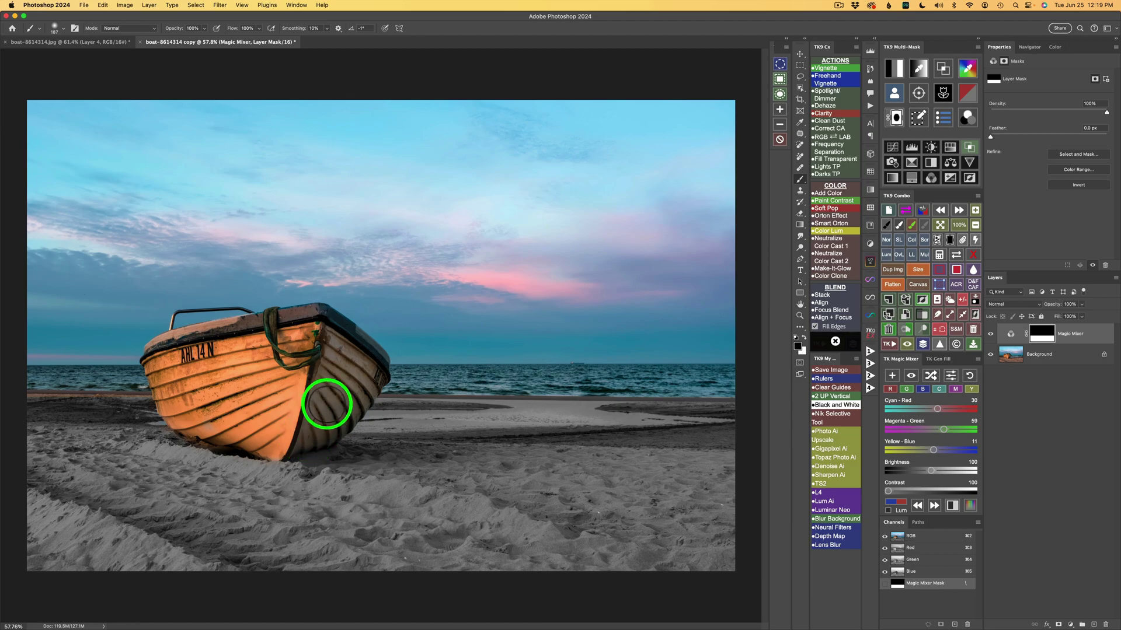
left_click(333, 414)
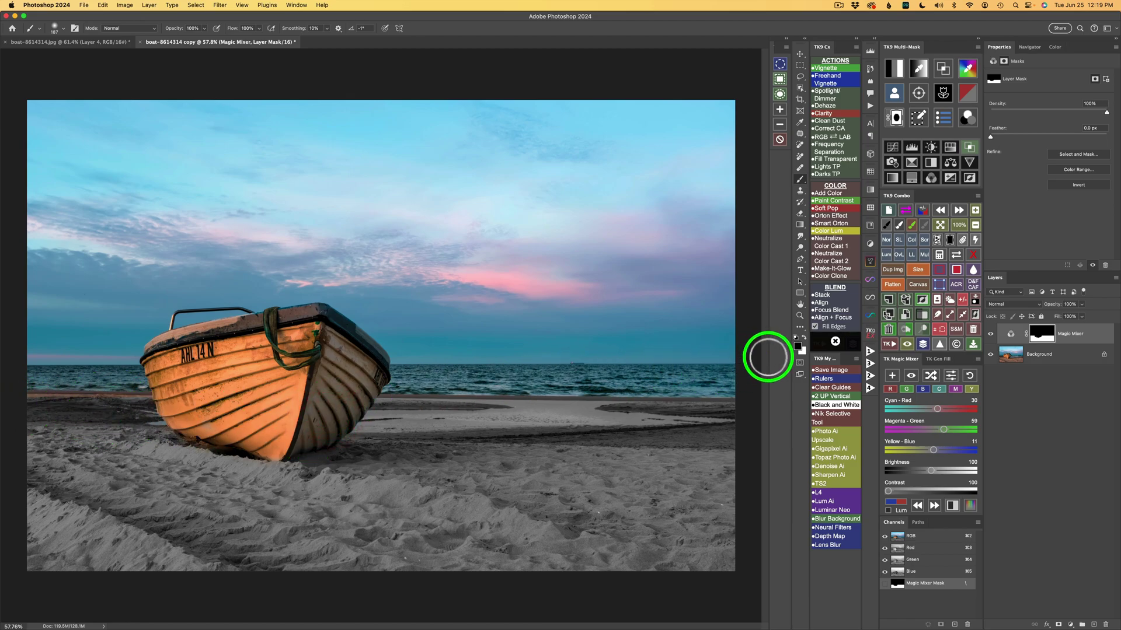
left_click(899, 227)
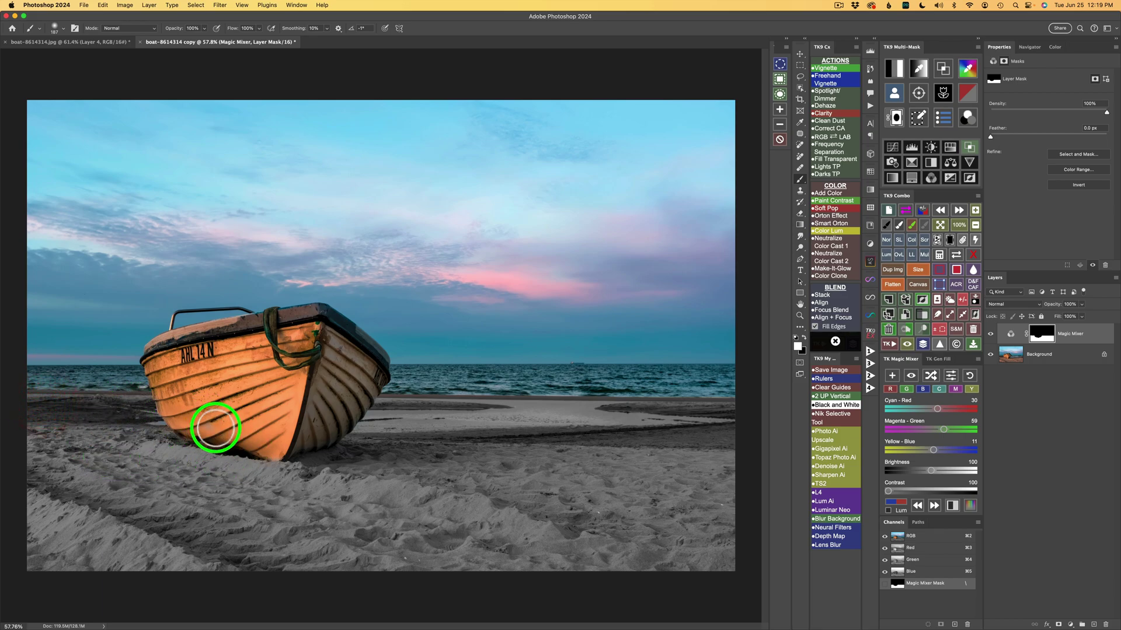
left_click(885, 224)
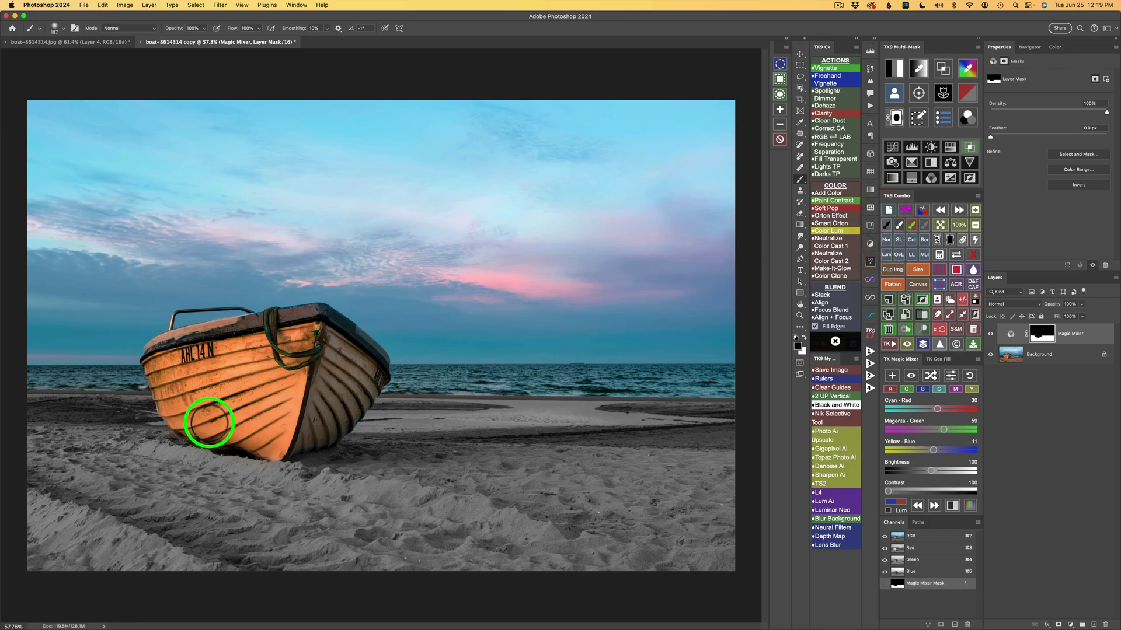
left_click_drag(220, 425, 224, 428)
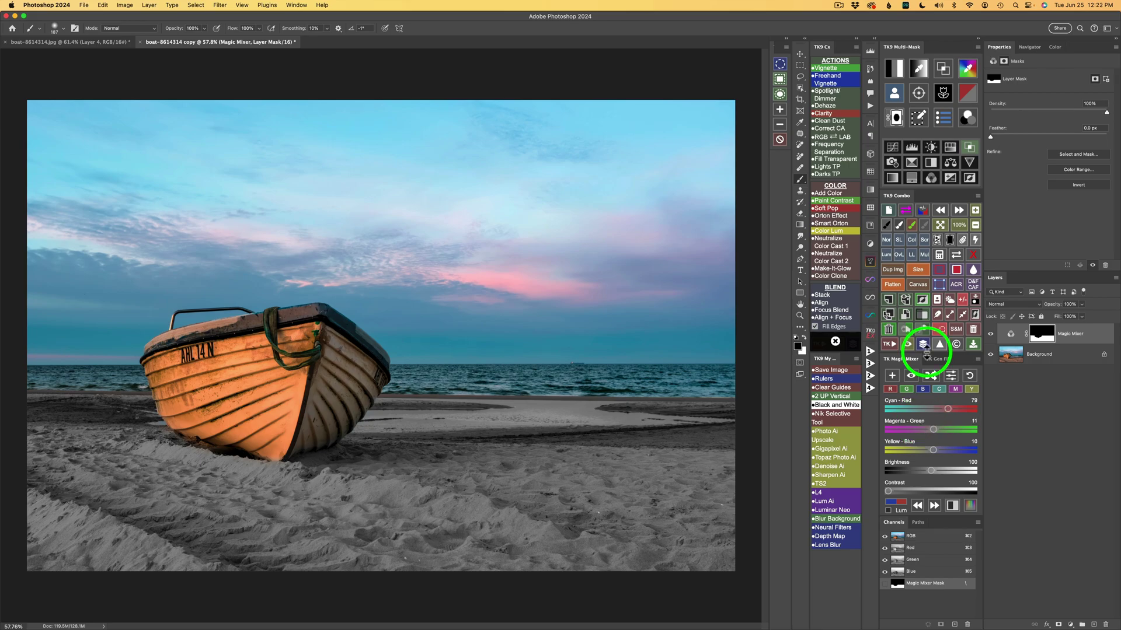
left_click(934, 374)
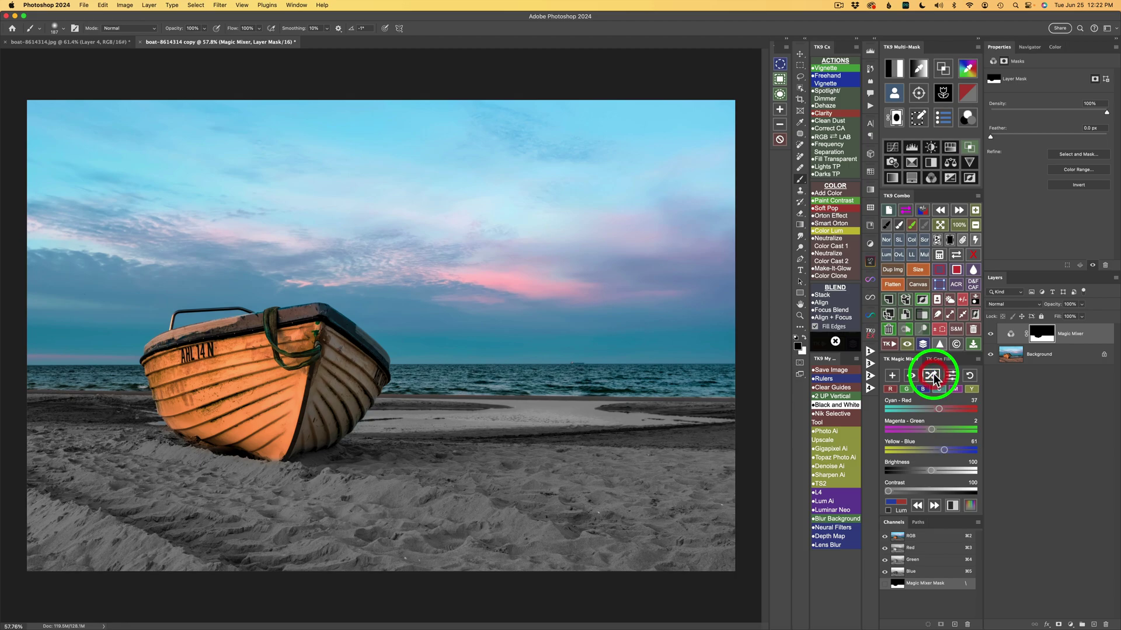
left_click(933, 375)
left_click(933, 375)
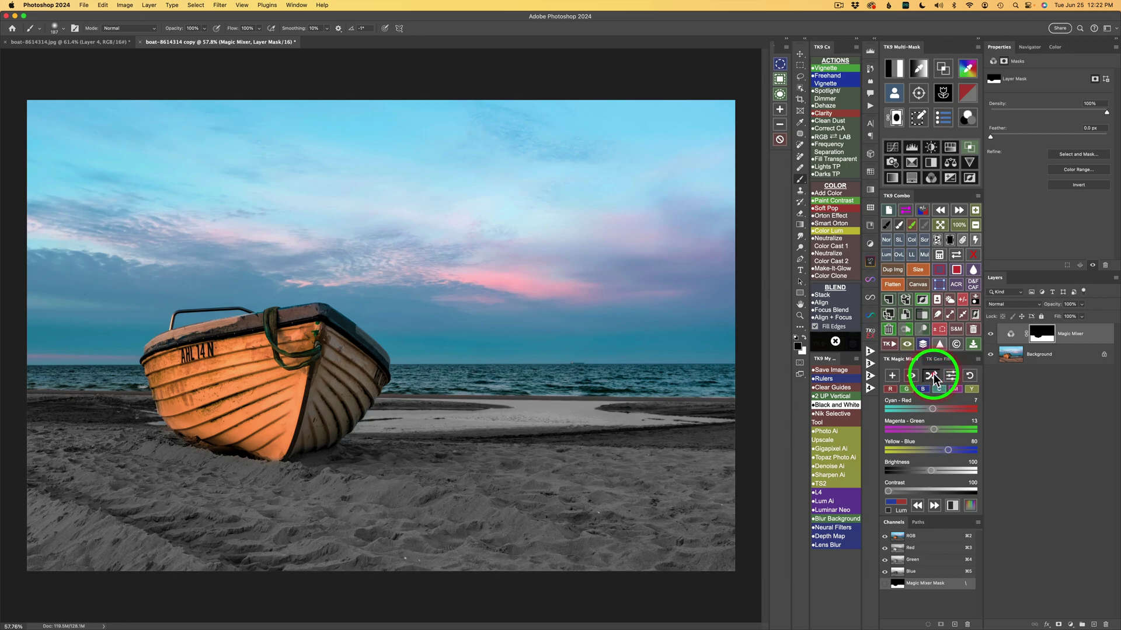
left_click(934, 375)
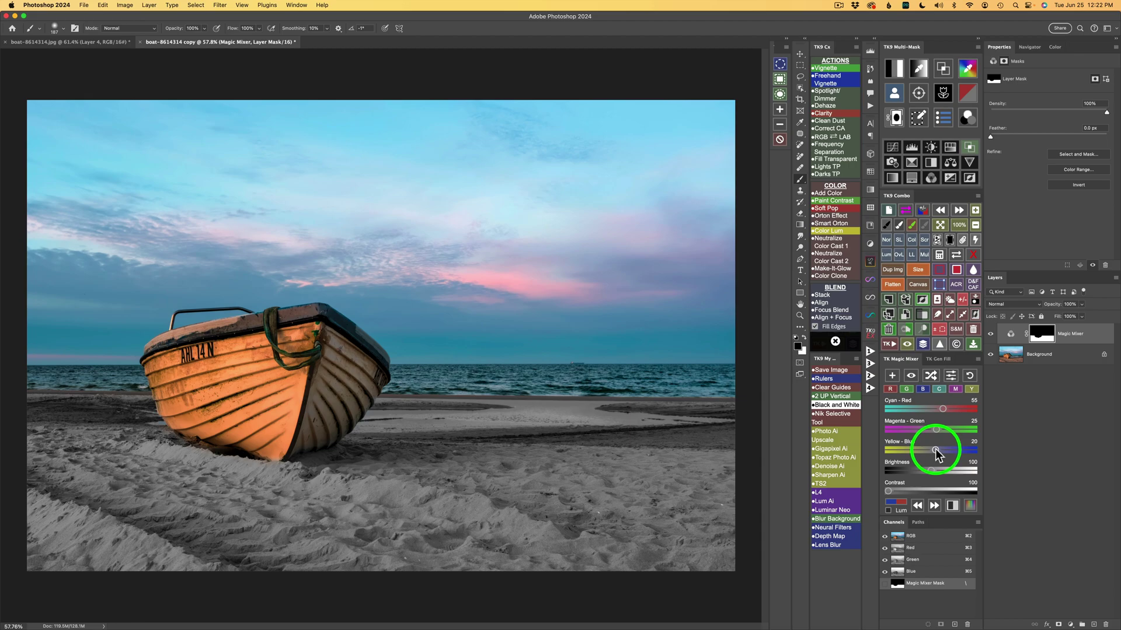
Adjust the sand's mix to Cyan-Red 91, Magenta-Green 83 and Yellow-Blue -74
left_click_drag(931, 452, 913, 453)
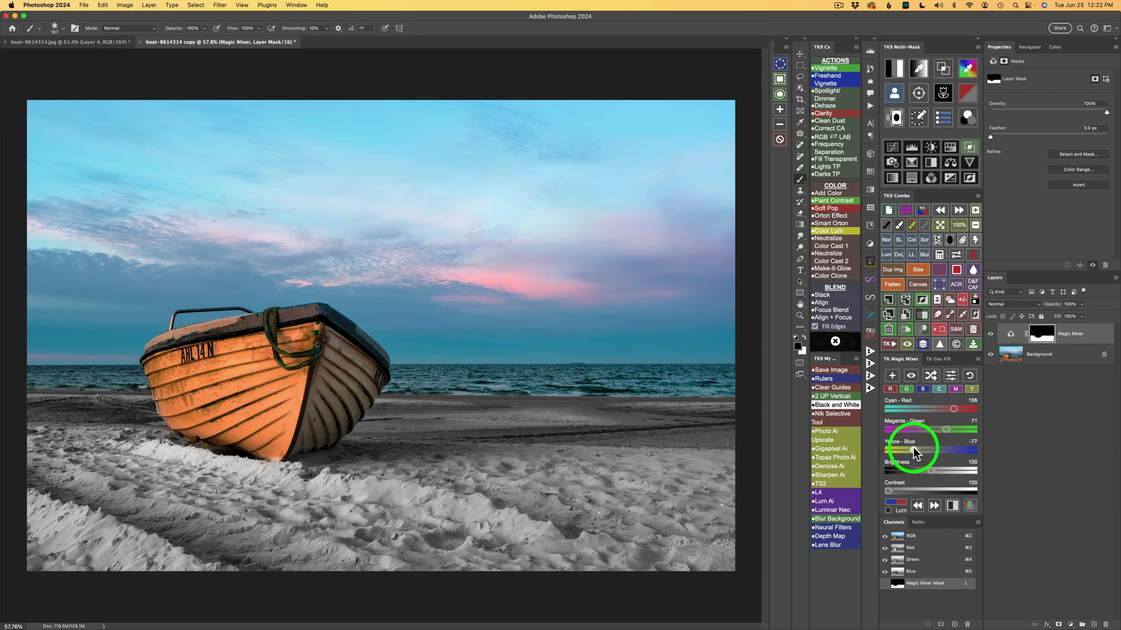
left_click_drag(953, 410, 952, 413)
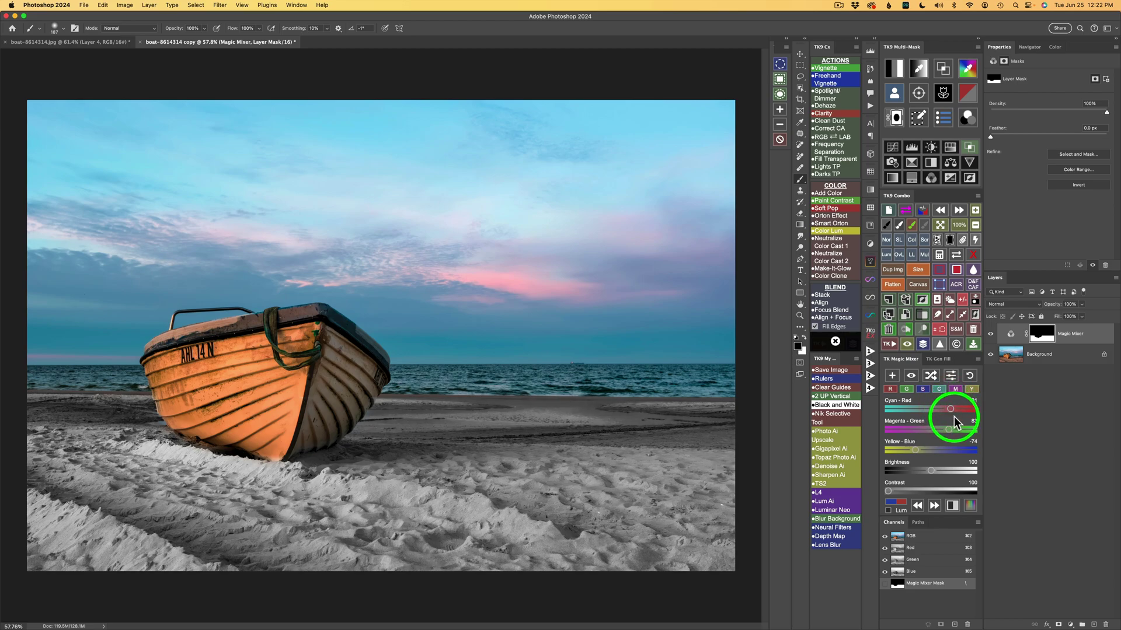
left_click_drag(954, 416, 953, 417)
left_click(1030, 441)
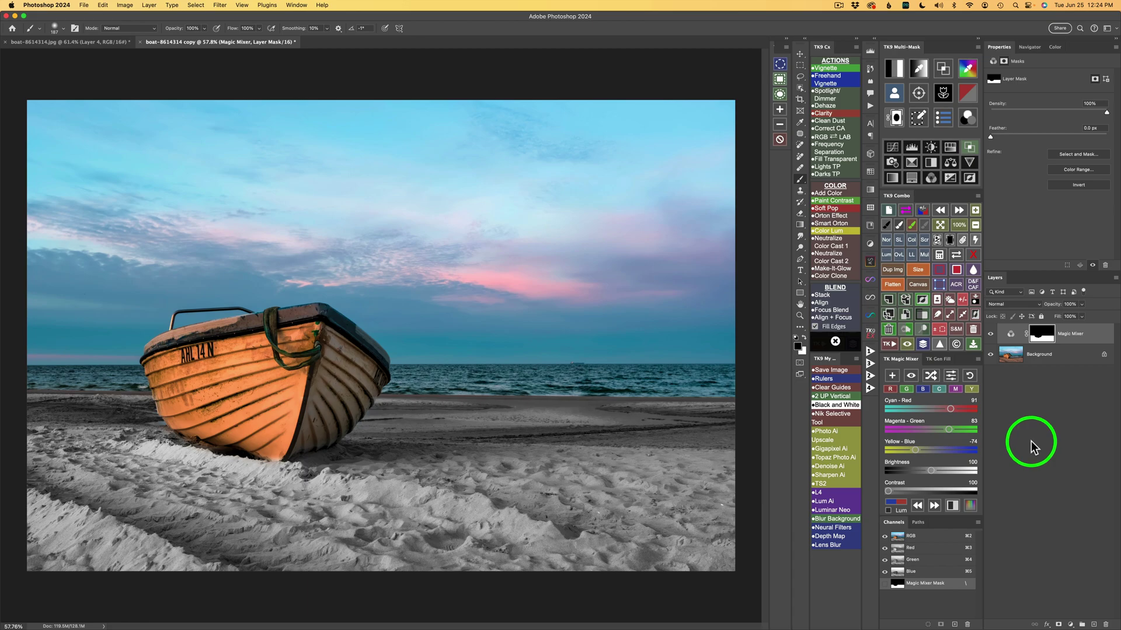
Rename the Magic Mixer layer to Sand
left_click(1075, 334)
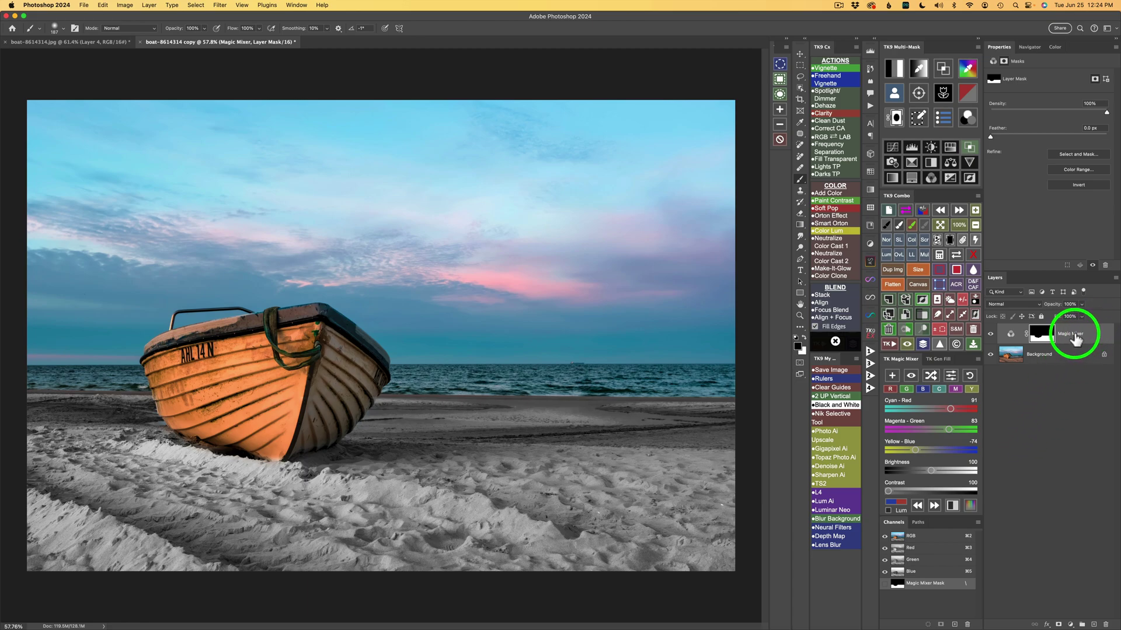
double_click(1075, 334)
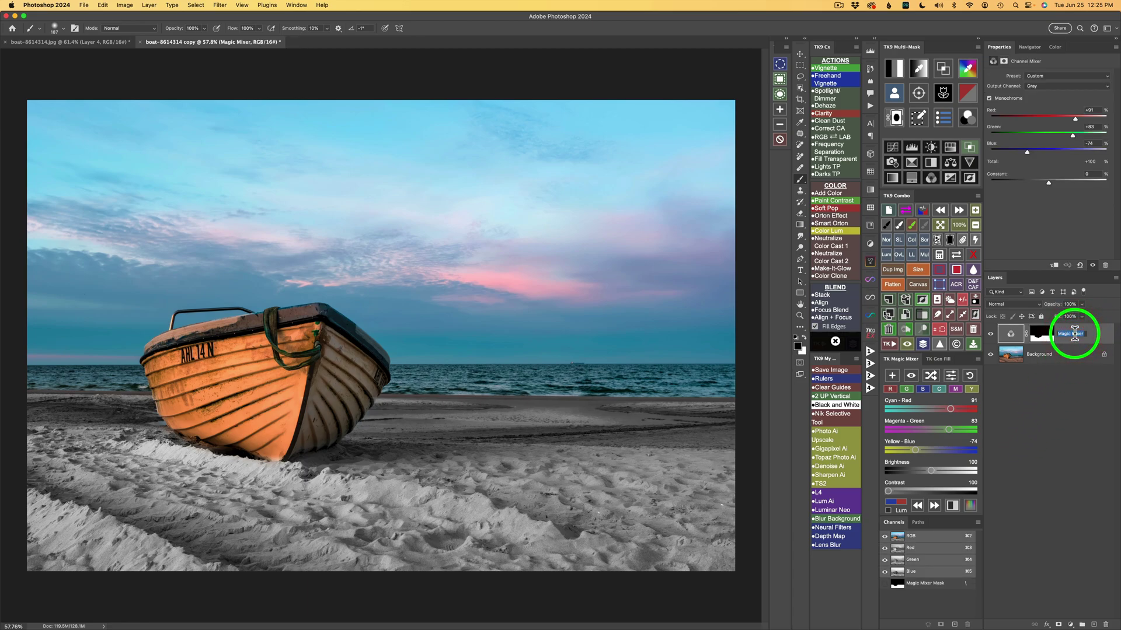
type("Sand")
key("Return")
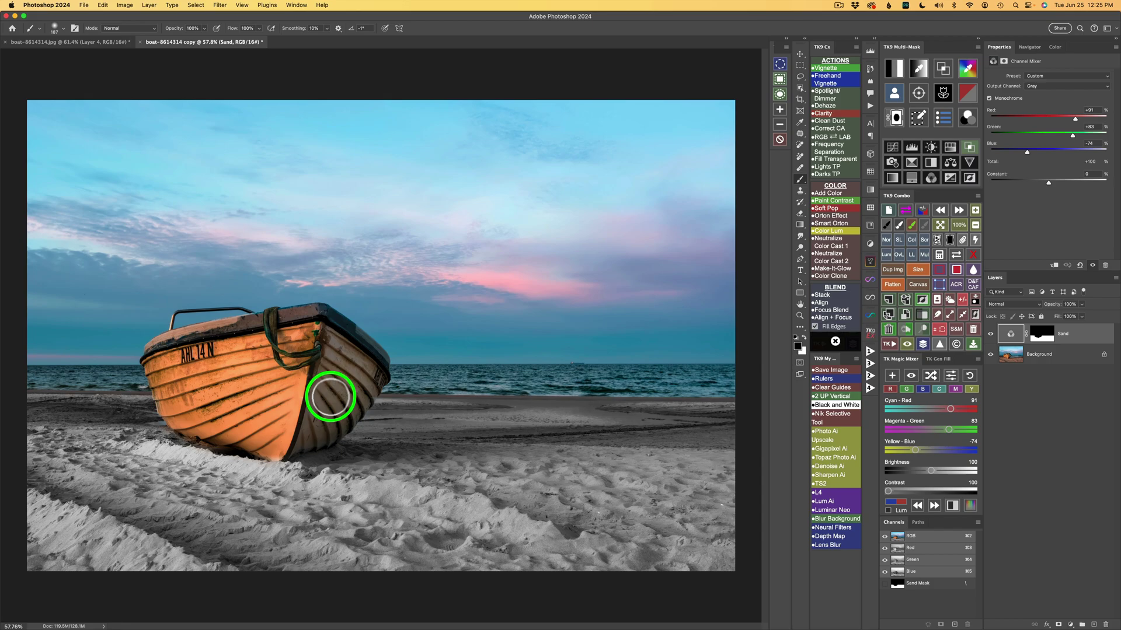
Add a second Magic Mixer layer above the Sand layer
left_click(892, 375)
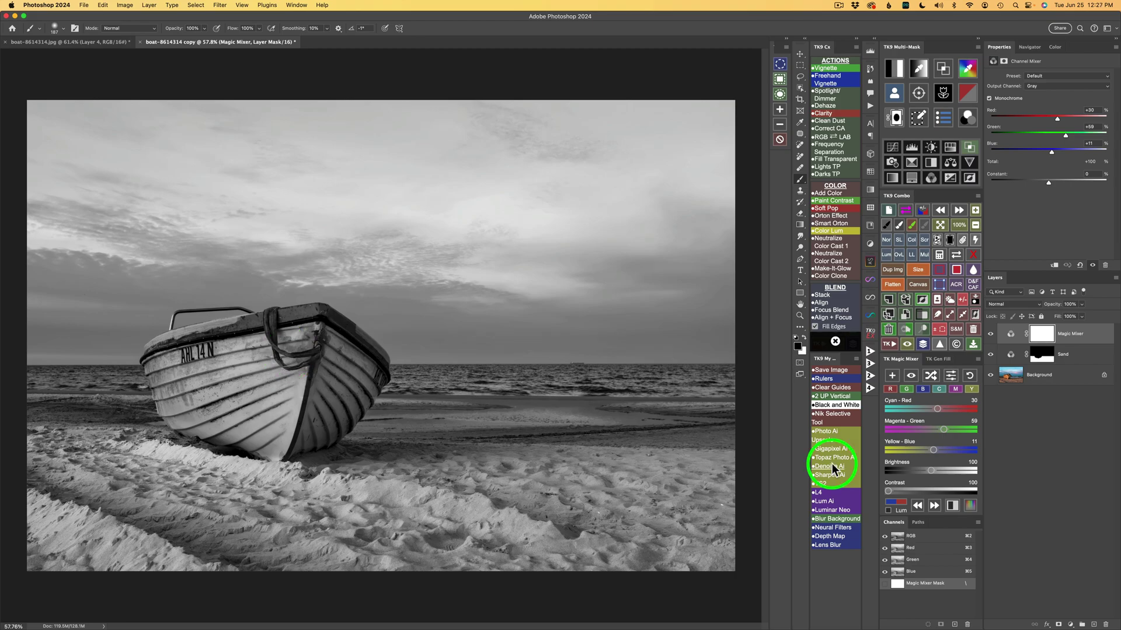
left_click(911, 375)
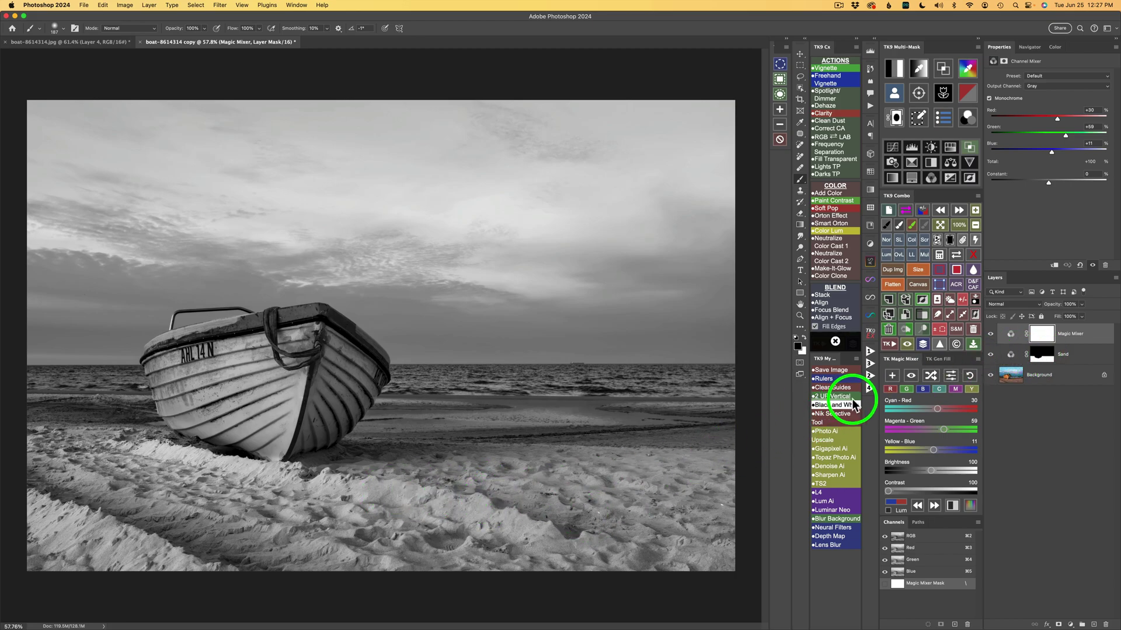
Try the red, green, blue, cyan, magenta and yellow mixes on the new layer, and reset the mixer to its default
left_click(890, 389)
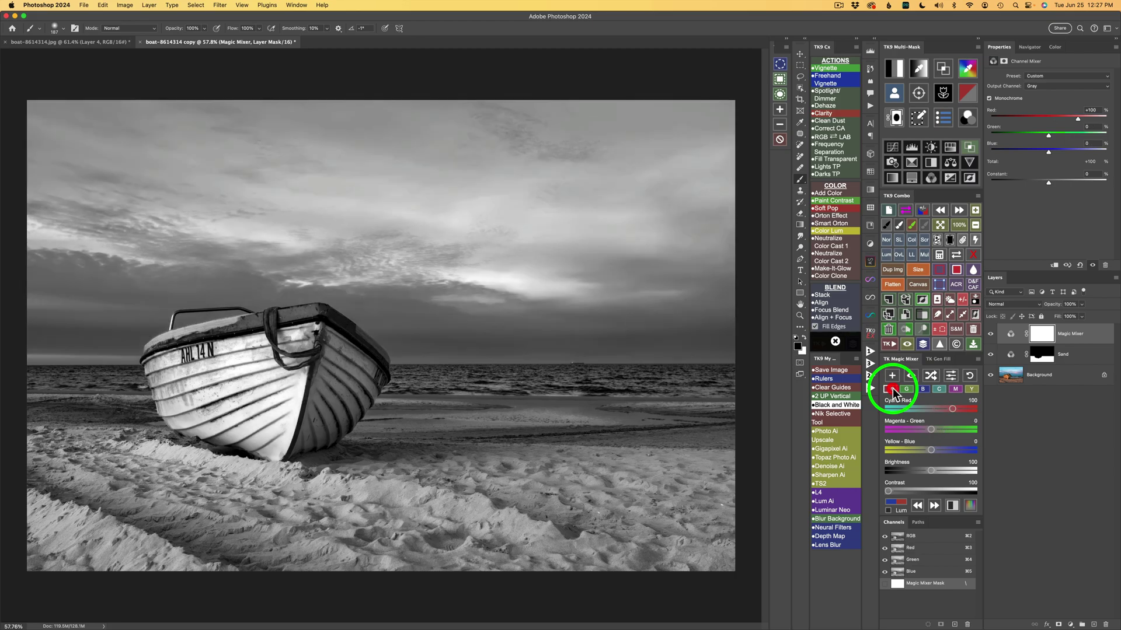
left_click(908, 390)
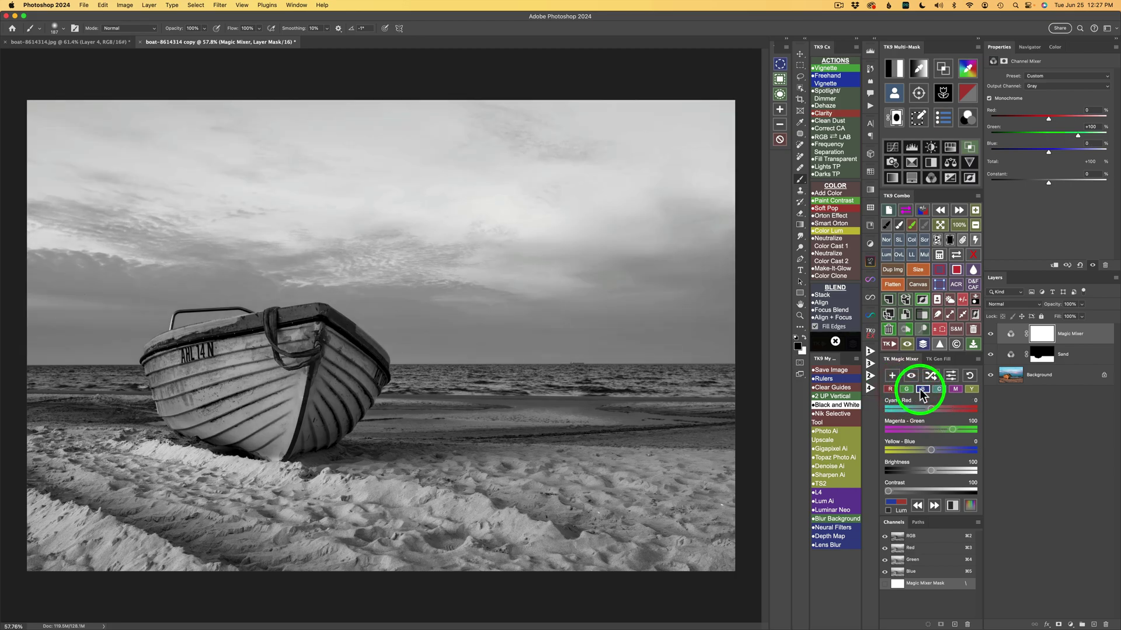
left_click(922, 390)
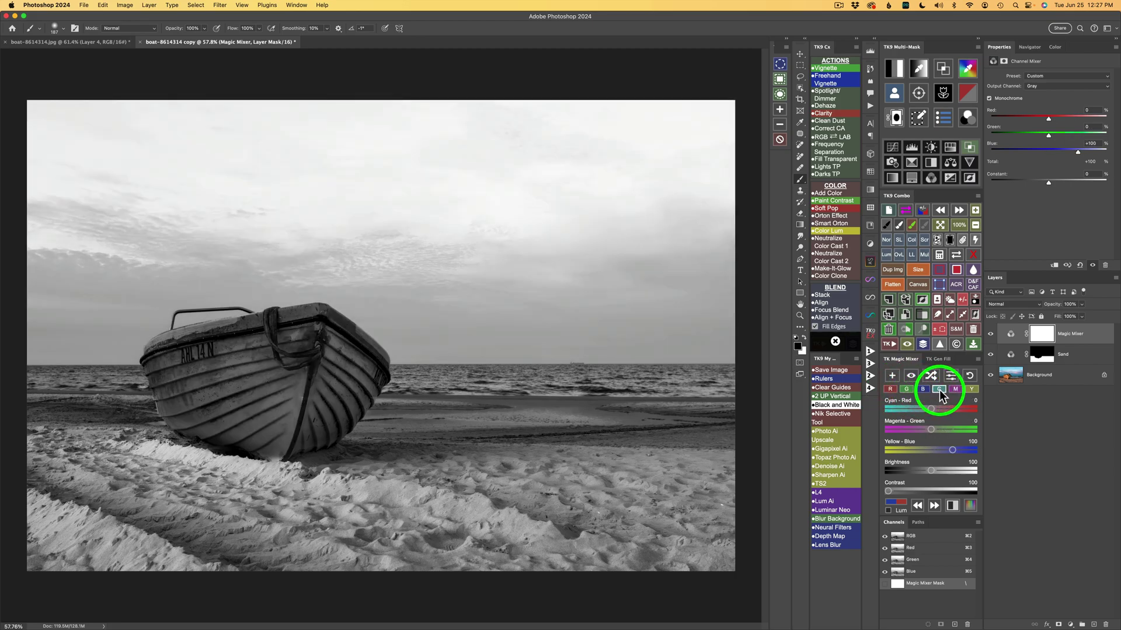
left_click(940, 389)
left_click(957, 390)
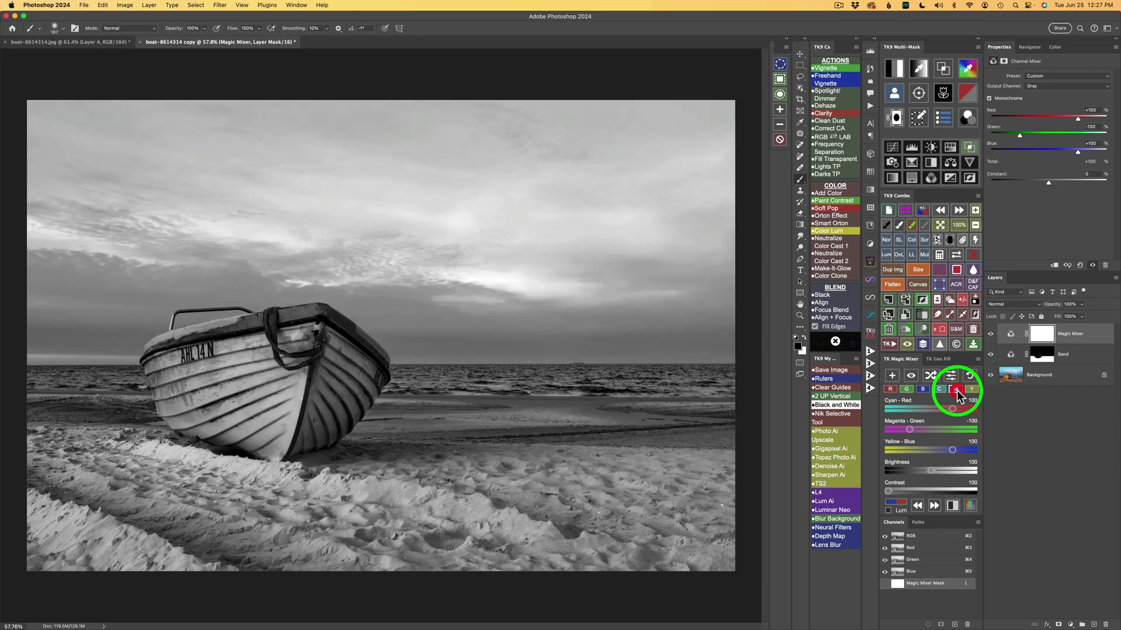
left_click(970, 390)
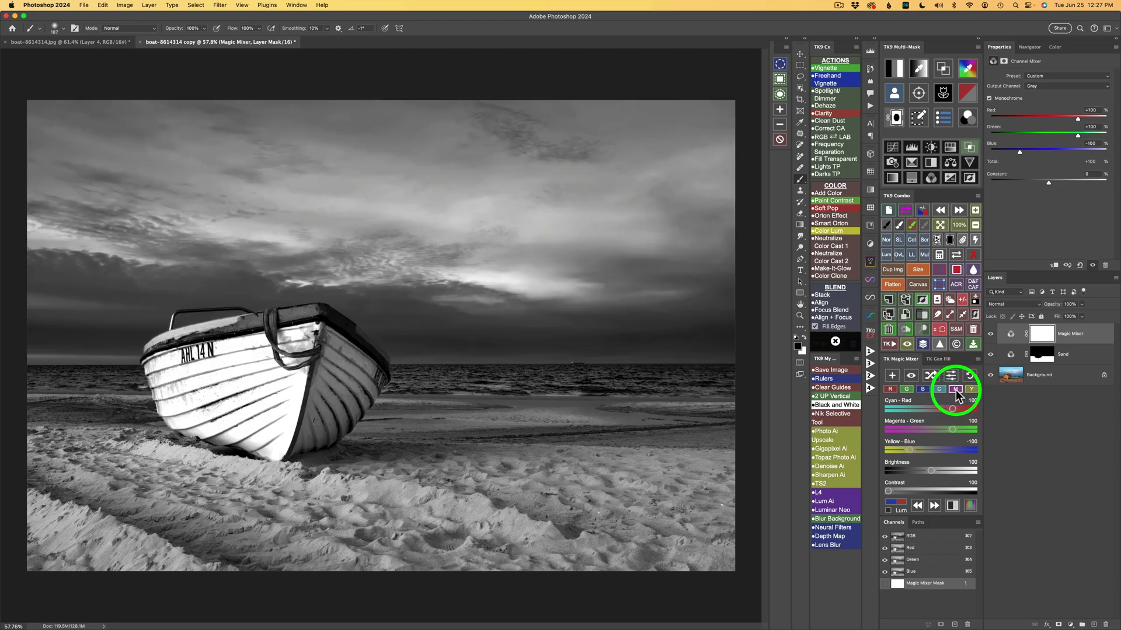
left_click(891, 390)
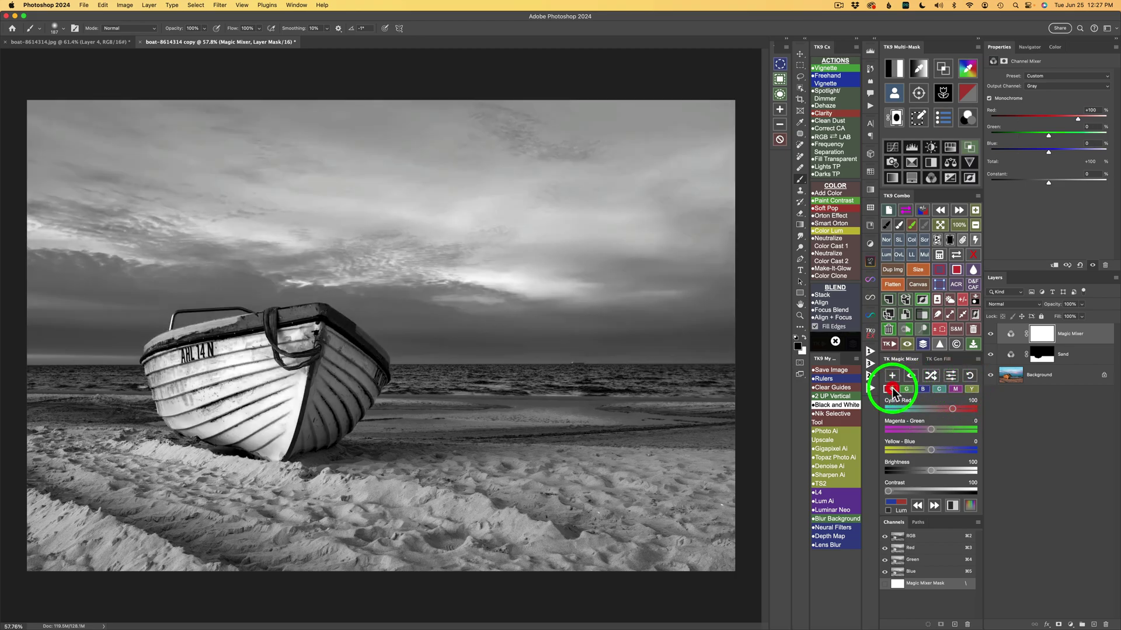
left_click(972, 381)
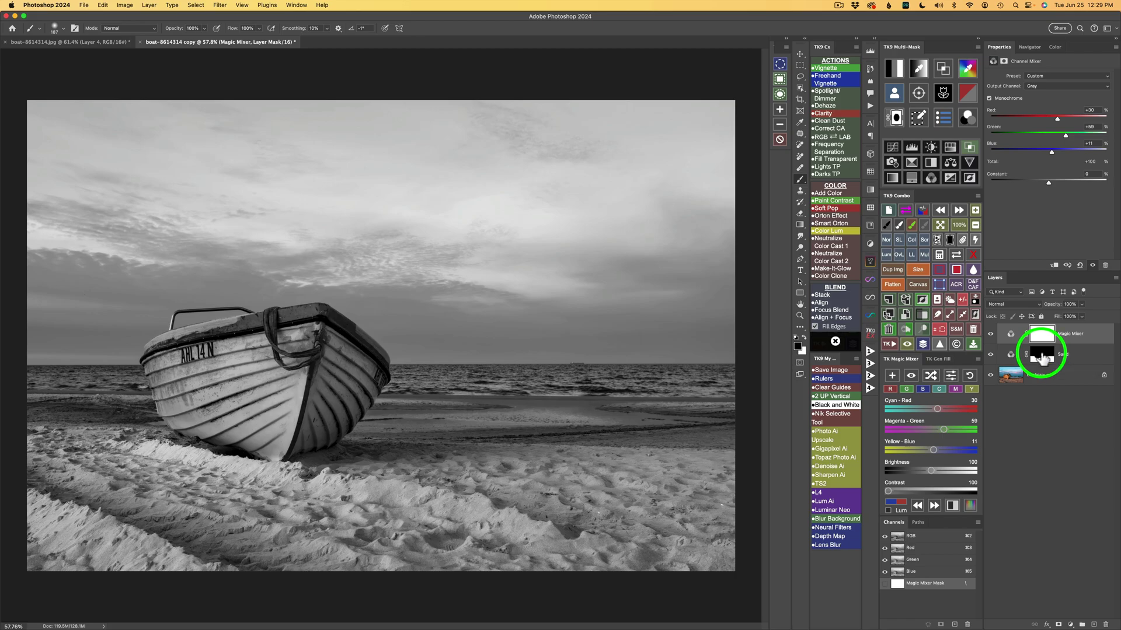
Copy the Sand layer's mask onto the new Magic Mixer layer and rename that layer to Boat
left_click_drag(1042, 357, 1042, 340)
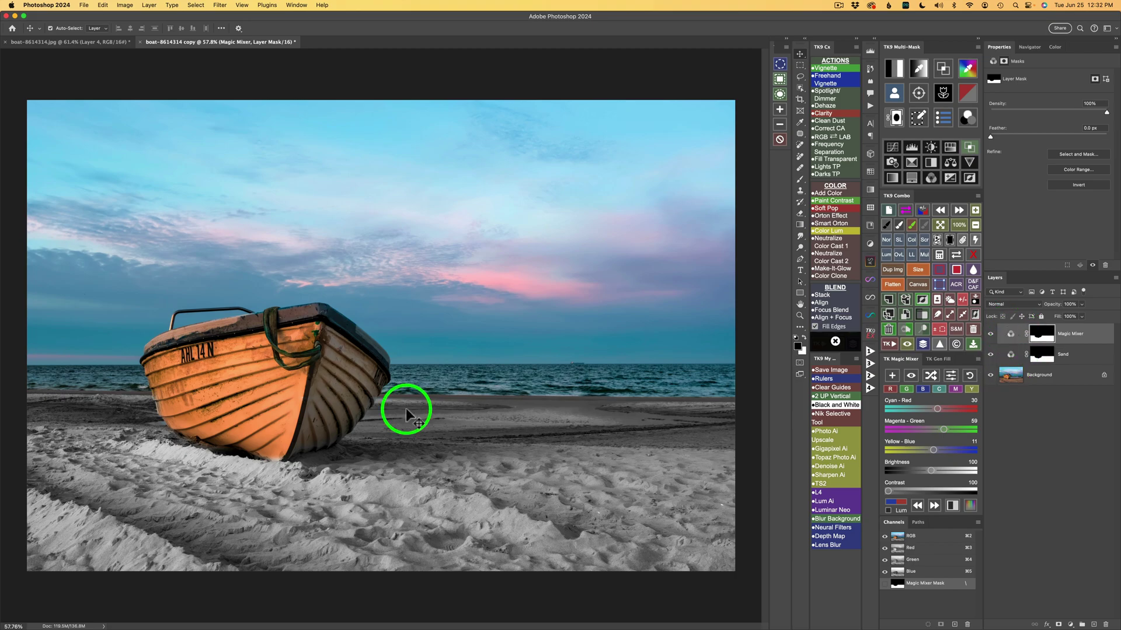
double_click(1072, 335)
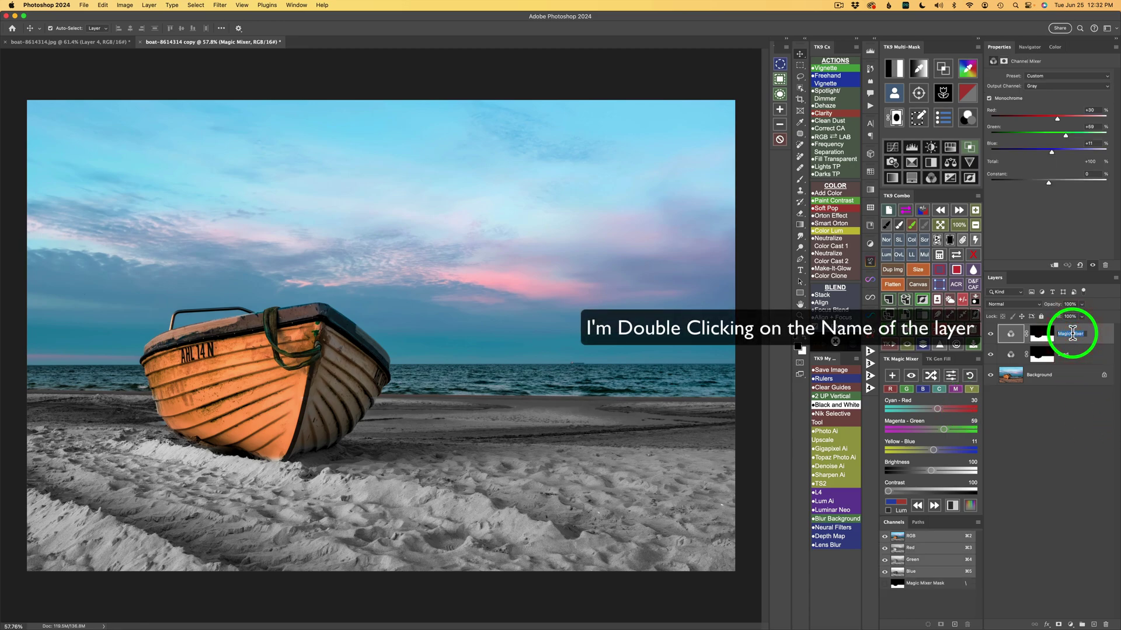
type("Boat")
key("Return")
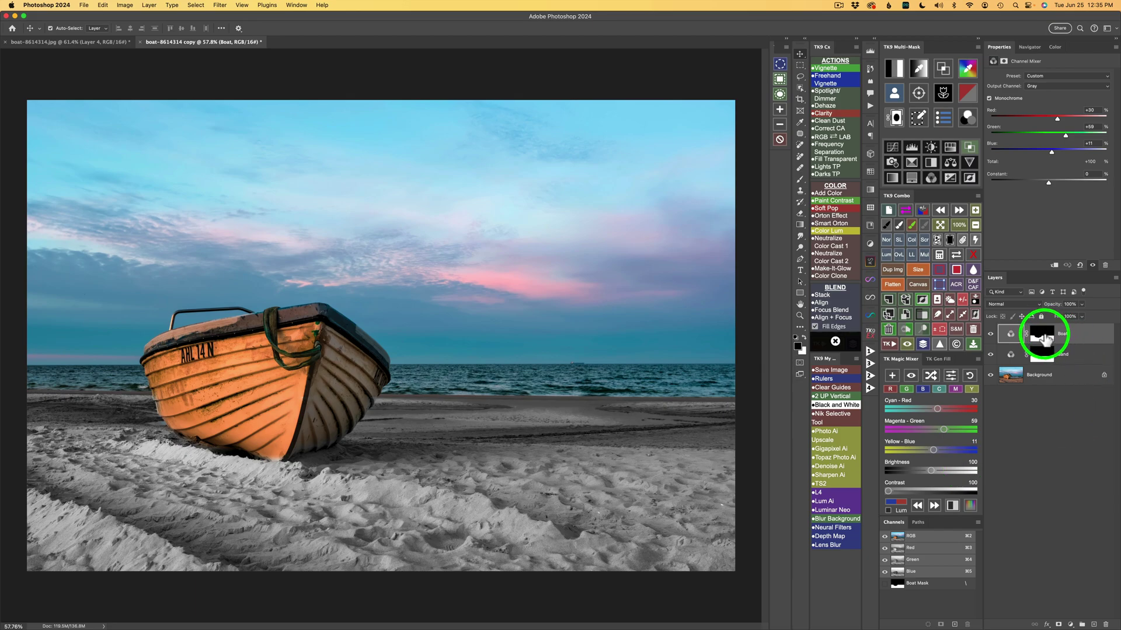
Paint white over the whole boat on the Boat layer's mask so the layer's conversion covers it
left_click(1043, 337)
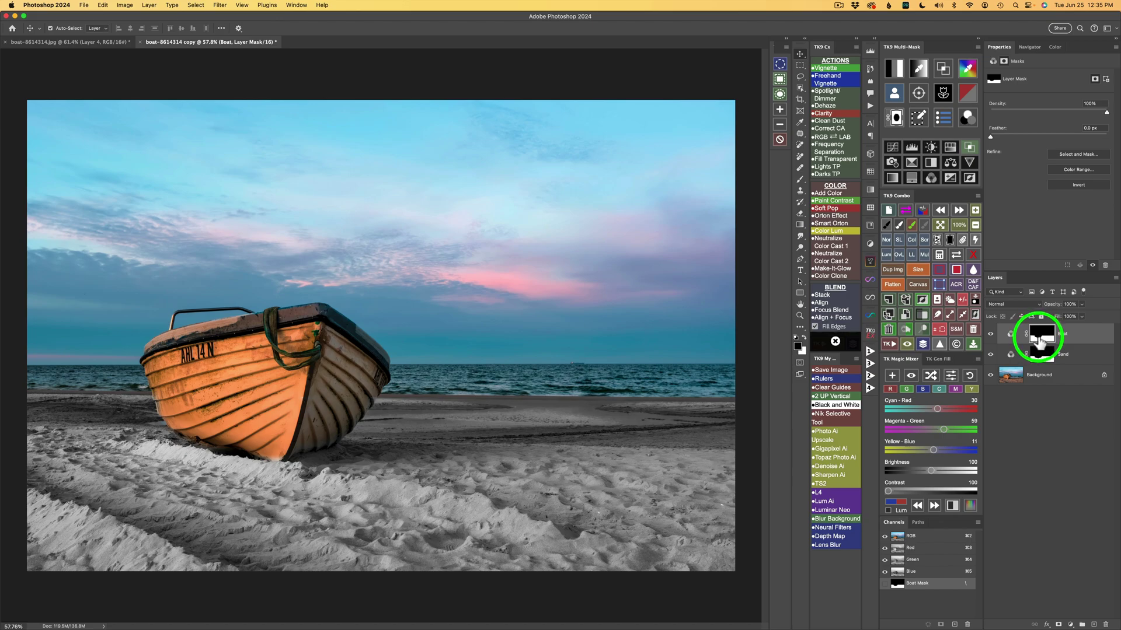
left_click(960, 254)
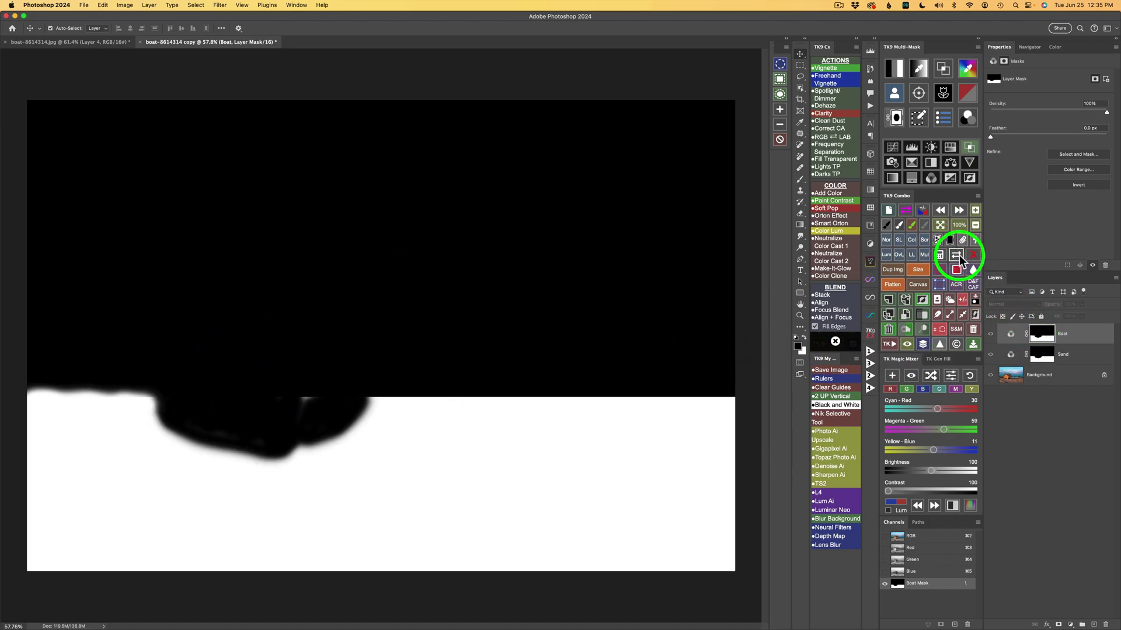
left_click(959, 256)
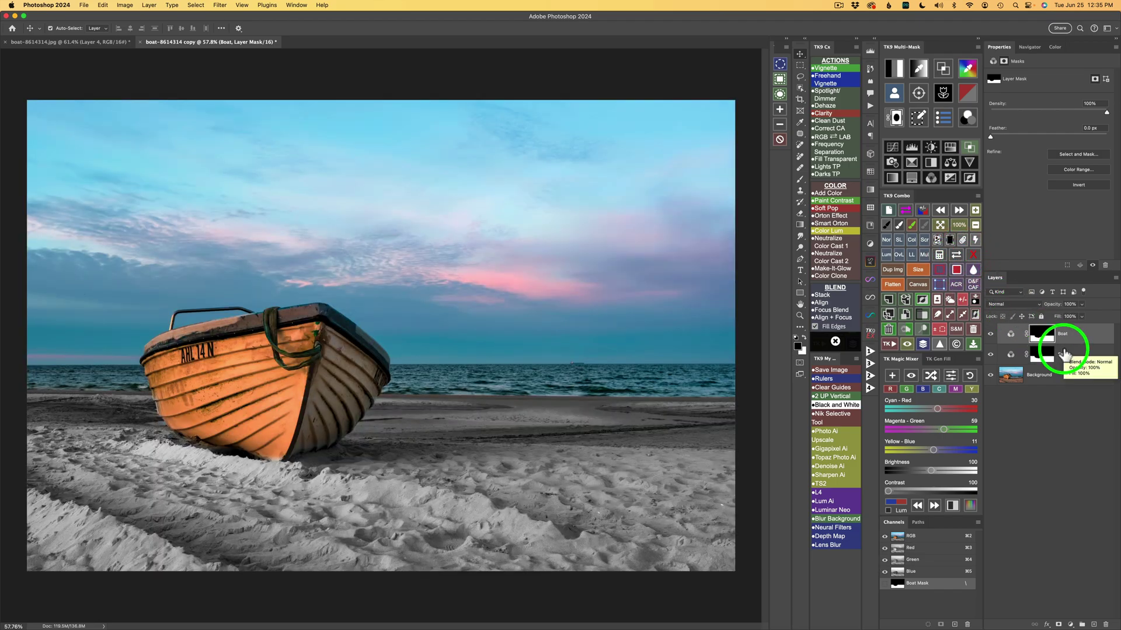
left_click(900, 227)
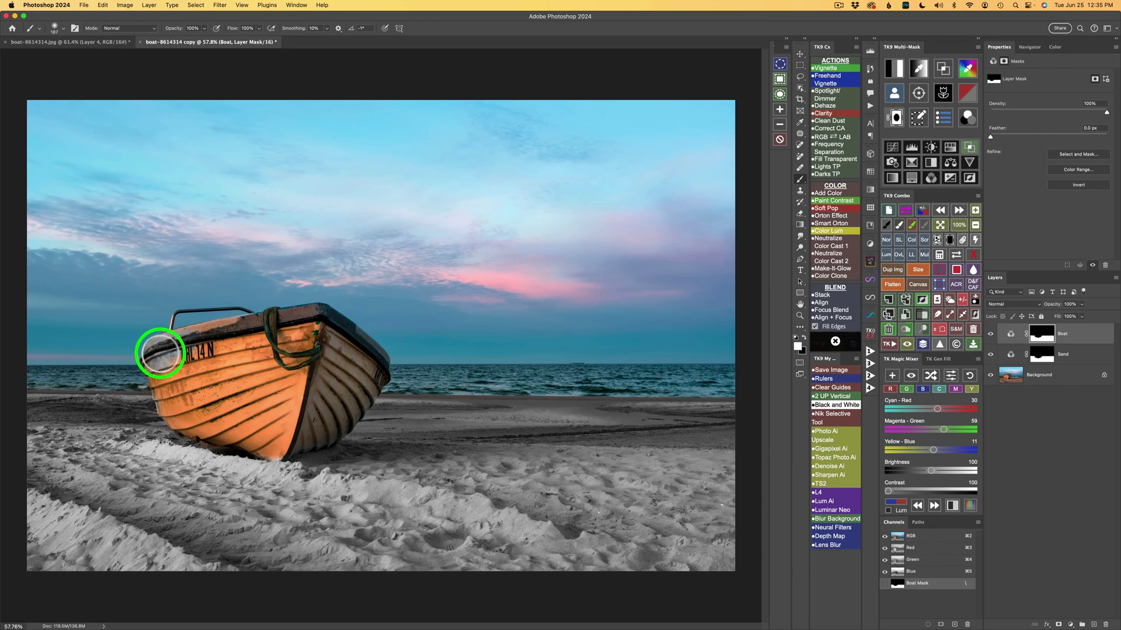
mouse_move(160, 380)
left_mouse_down()
mouse_move(240, 446)
mouse_move(183, 445)
mouse_move(316, 451)
mouse_move(235, 447)
mouse_move(221, 426)
mouse_move(287, 443)
mouse_move(310, 436)
mouse_move(294, 446)
mouse_move(303, 449)
mouse_move(305, 434)
mouse_move(321, 434)
mouse_move(298, 472)
mouse_move(251, 475)
mouse_move(279, 440)
mouse_move(159, 402)
mouse_move(205, 374)
mouse_move(176, 354)
mouse_move(220, 334)
mouse_move(190, 341)
left_mouse_up()
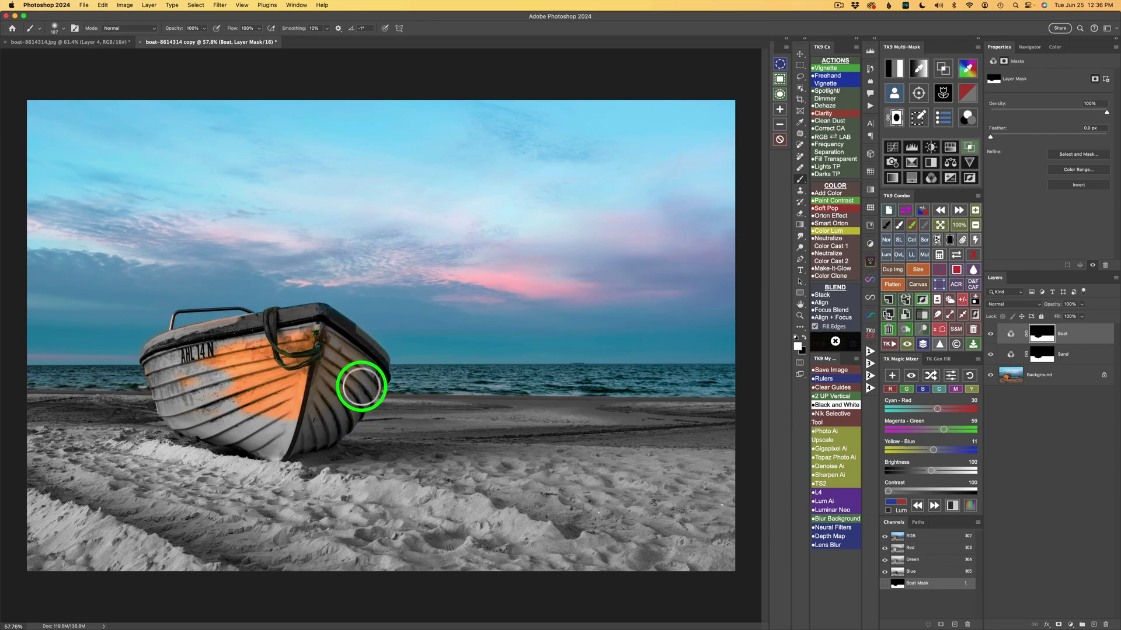
mouse_move(323, 409)
left_mouse_down()
mouse_move(342, 383)
mouse_move(318, 366)
mouse_move(322, 337)
mouse_move(293, 408)
mouse_move(273, 403)
mouse_move(289, 341)
mouse_move(298, 346)
mouse_move(203, 367)
mouse_move(274, 341)
mouse_move(181, 371)
mouse_move(209, 356)
mouse_move(250, 379)
mouse_move(225, 383)
mouse_move(280, 382)
mouse_move(281, 404)
mouse_move(276, 341)
mouse_move(291, 361)
mouse_move(247, 413)
mouse_move(211, 424)
mouse_move(209, 387)
left_mouse_up()
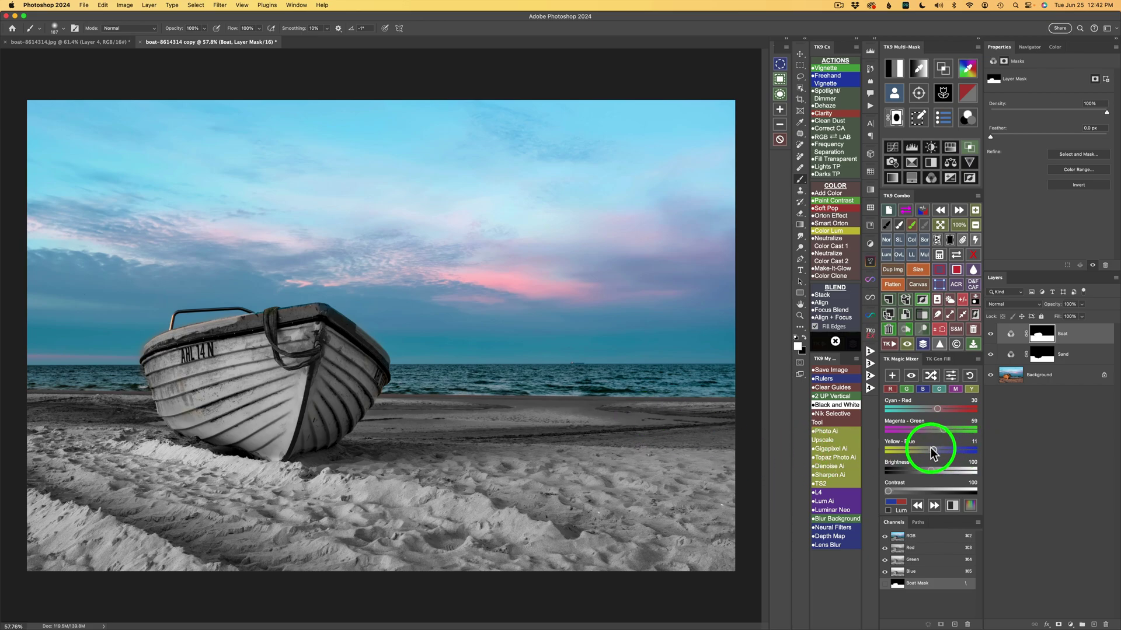
Adjust the Boat layer's mix to Cyan-Red 53, Magenta-Green 95 and Yellow-Blue -48
left_click_drag(934, 453, 924, 448)
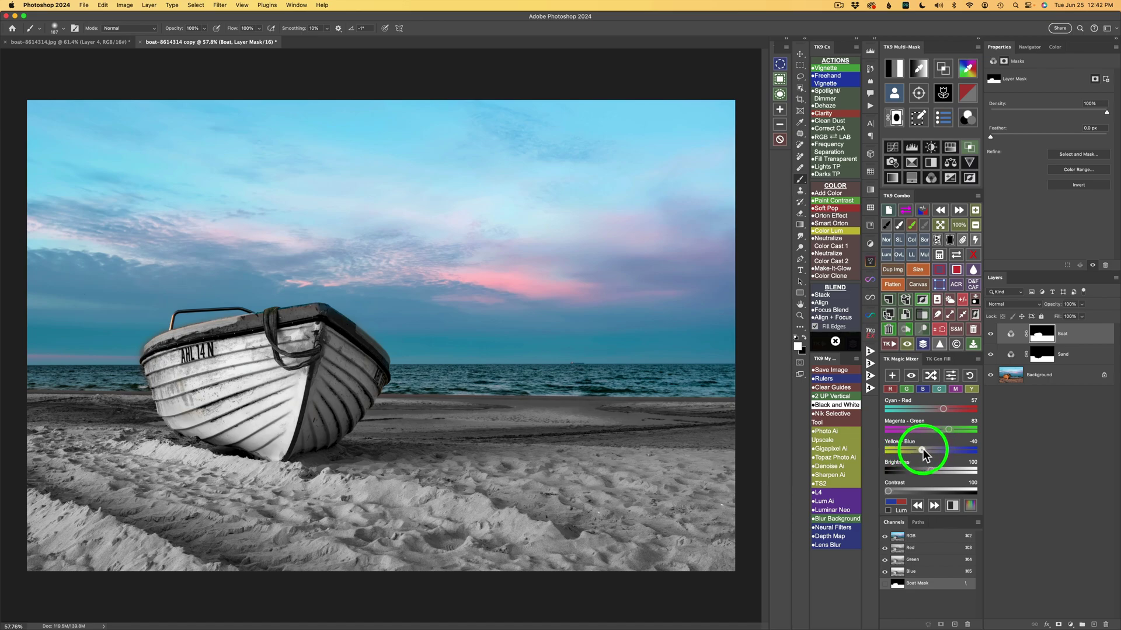
left_click_drag(922, 450, 924, 449)
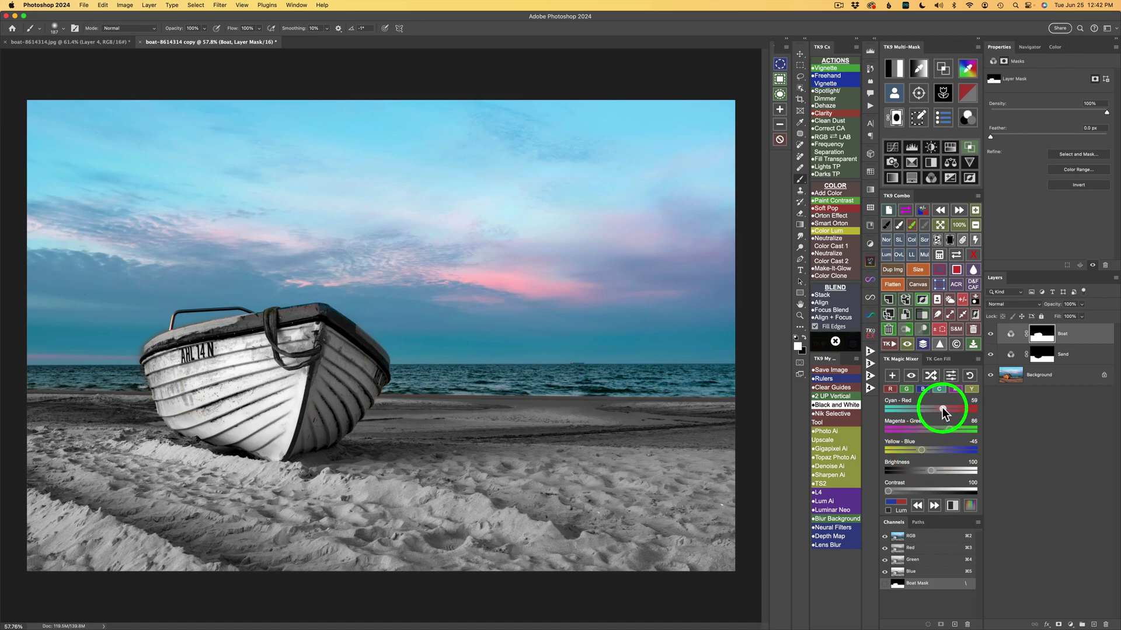
left_click_drag(943, 407, 941, 408)
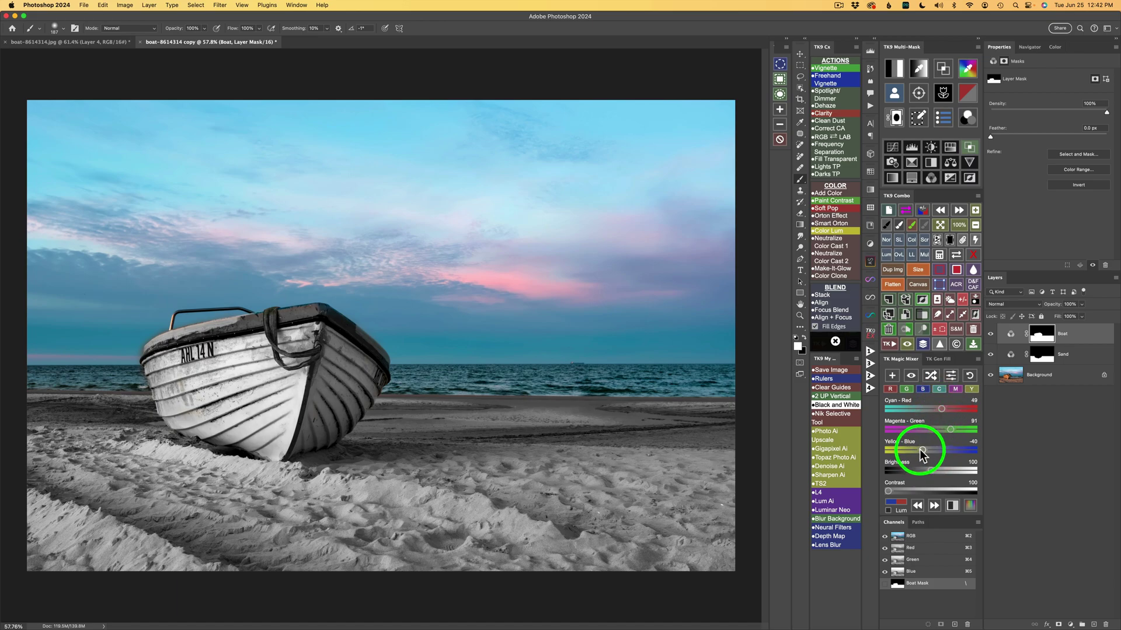
left_click_drag(922, 453, 920, 454)
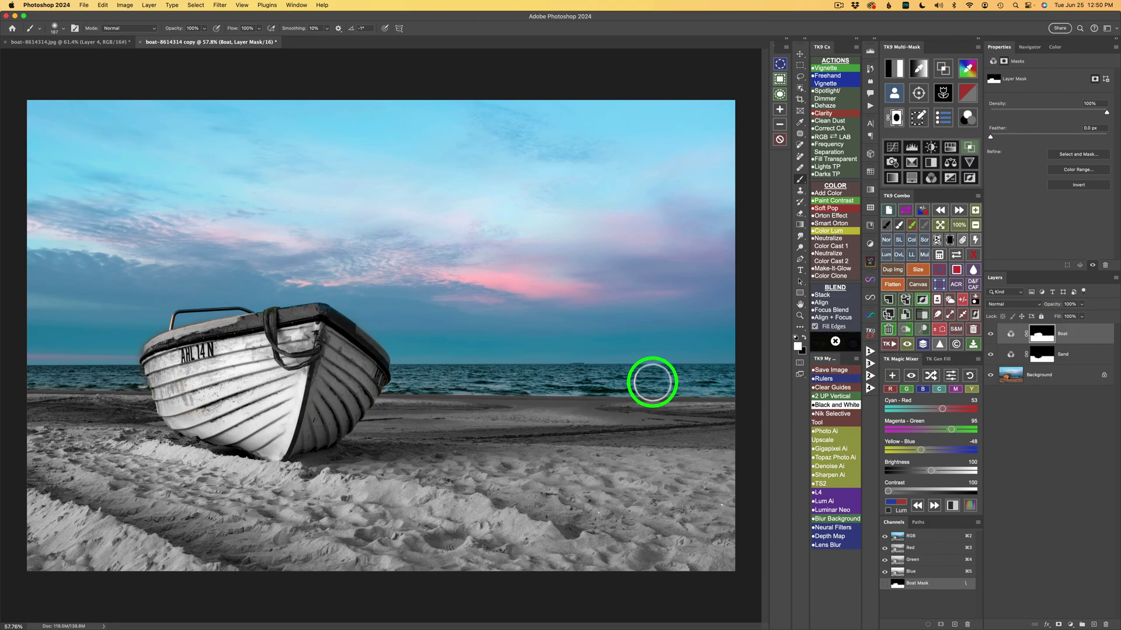
Check the Boat layer's mask on its own in the canvas and return to the image view
left_click(958, 254)
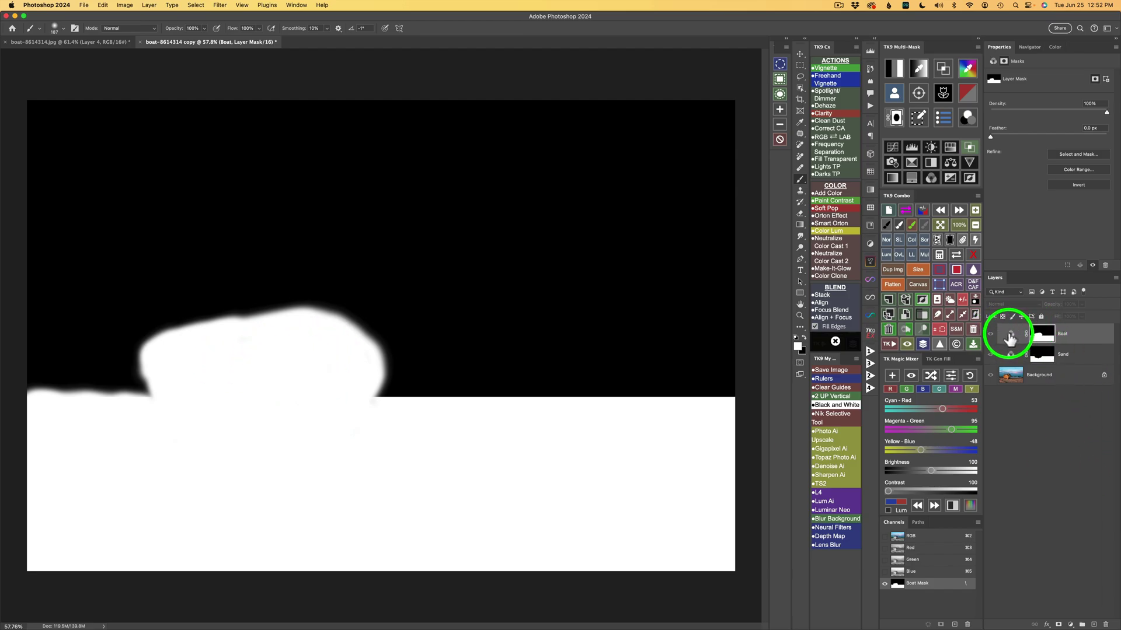
left_click_drag(1010, 338, 1054, 363)
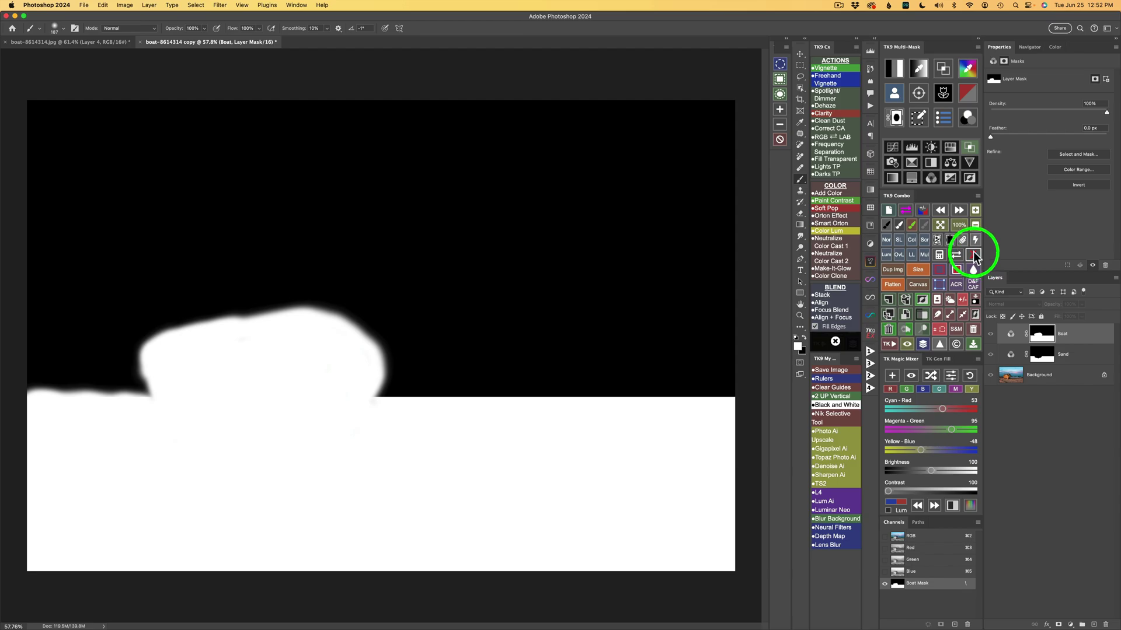
left_click(958, 256)
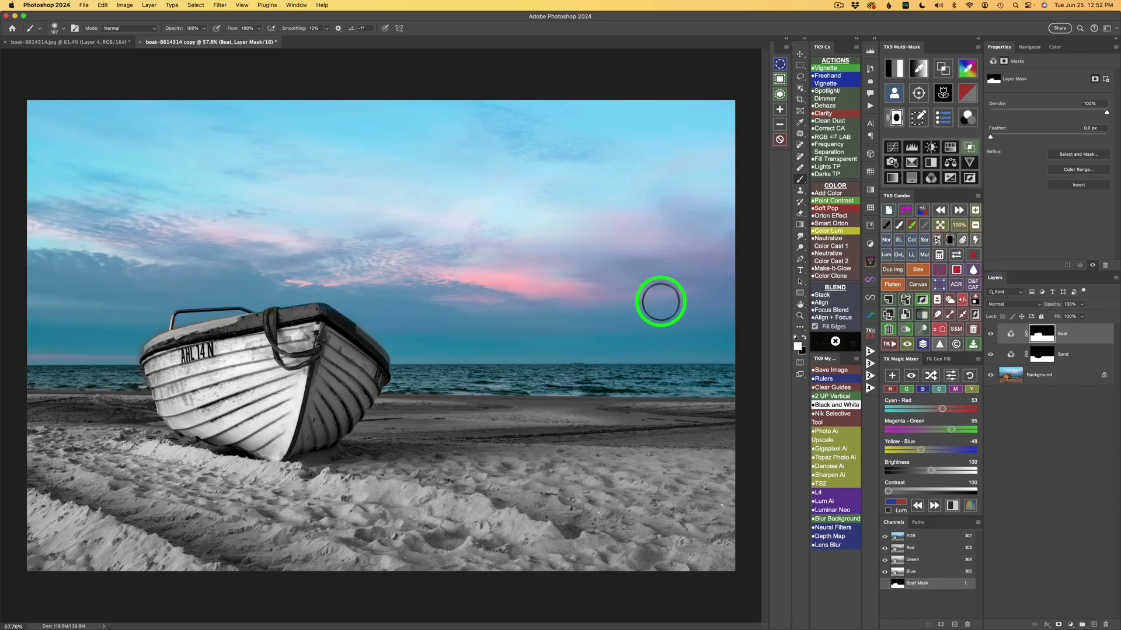
Add a third Magic Mixer layer above the Boat layer and copy the Boat layer's mask onto it
left_click(891, 376)
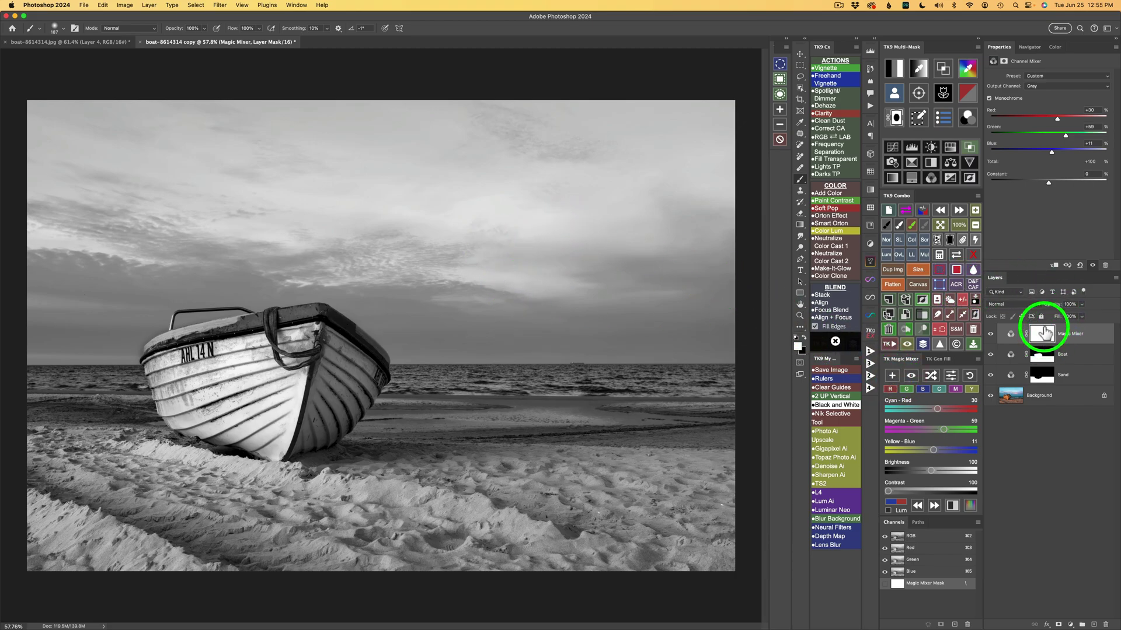
left_click_drag(1044, 333, 1042, 359)
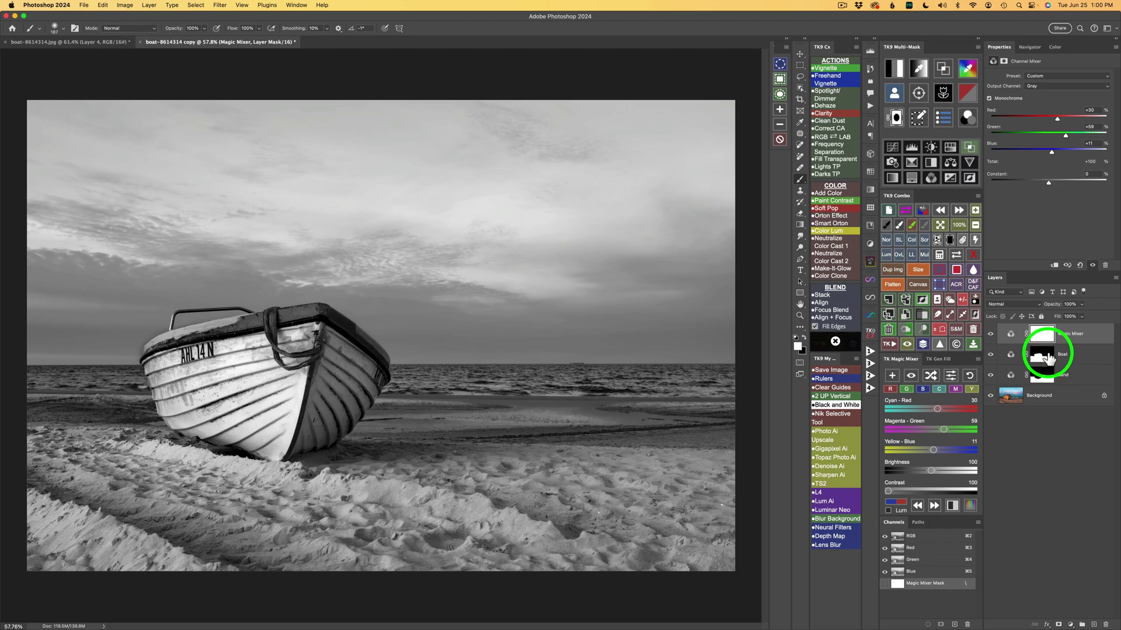
key("v")
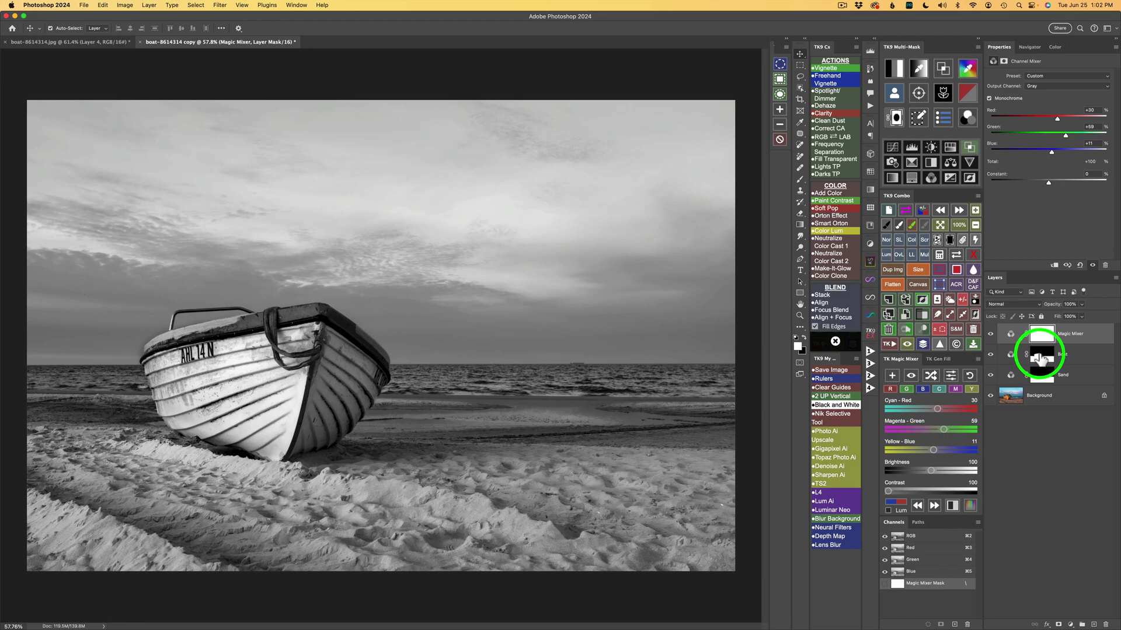
left_click_drag(1042, 359, 1042, 334)
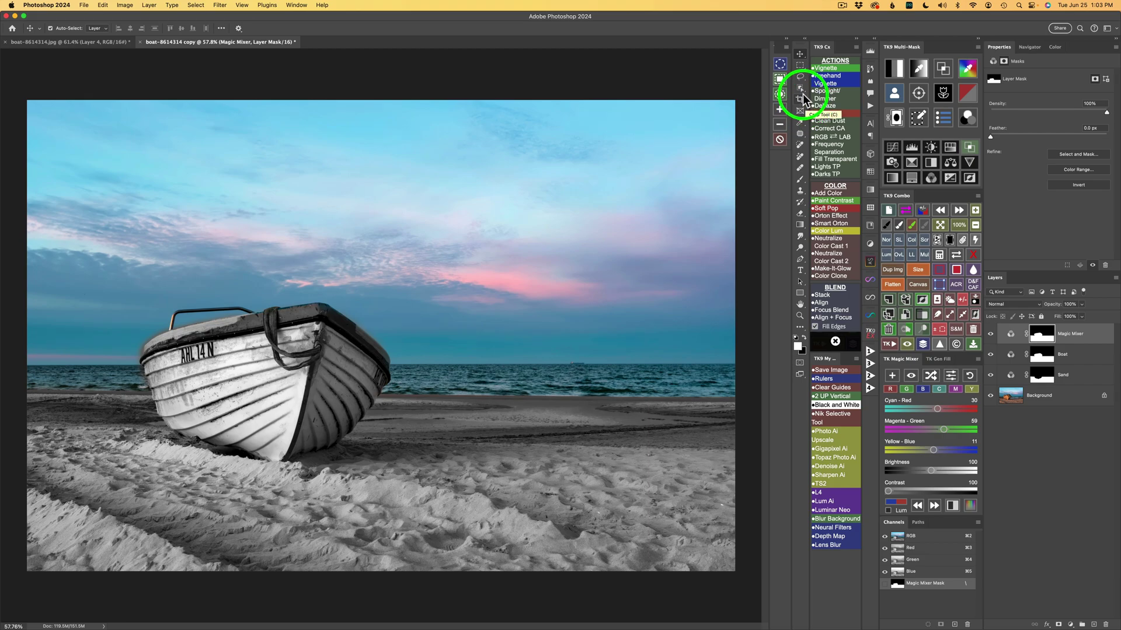
Select everything below the horizon with a rectangular marquee, fill it with 100% white on the new layer's mask, and deselect
left_click(800, 65)
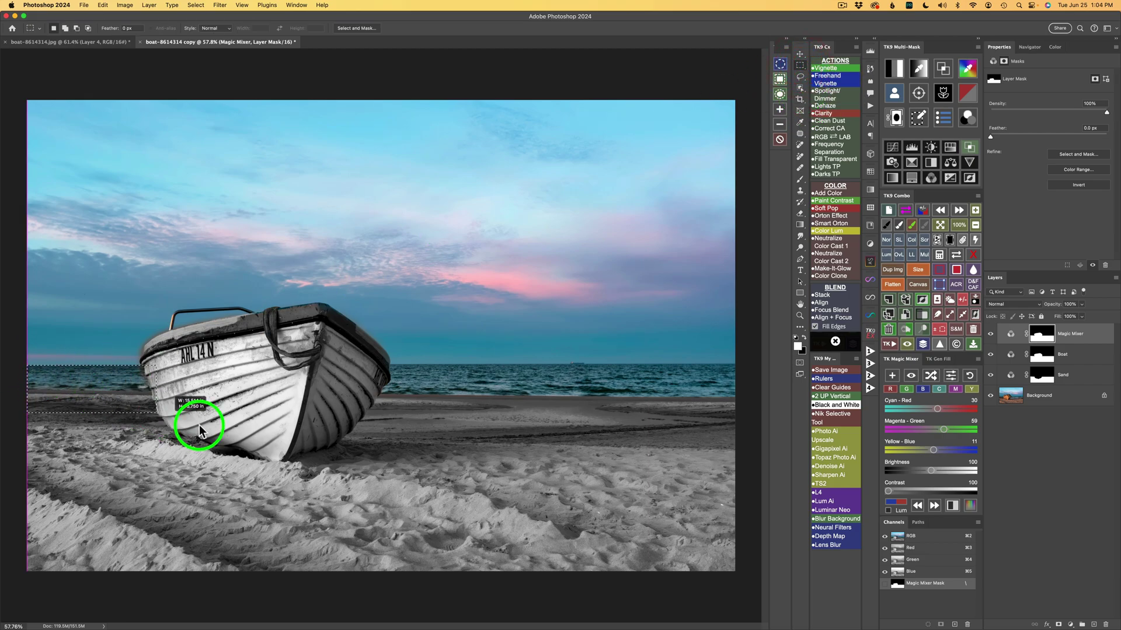
left_click_drag(738, 583, 755, 590)
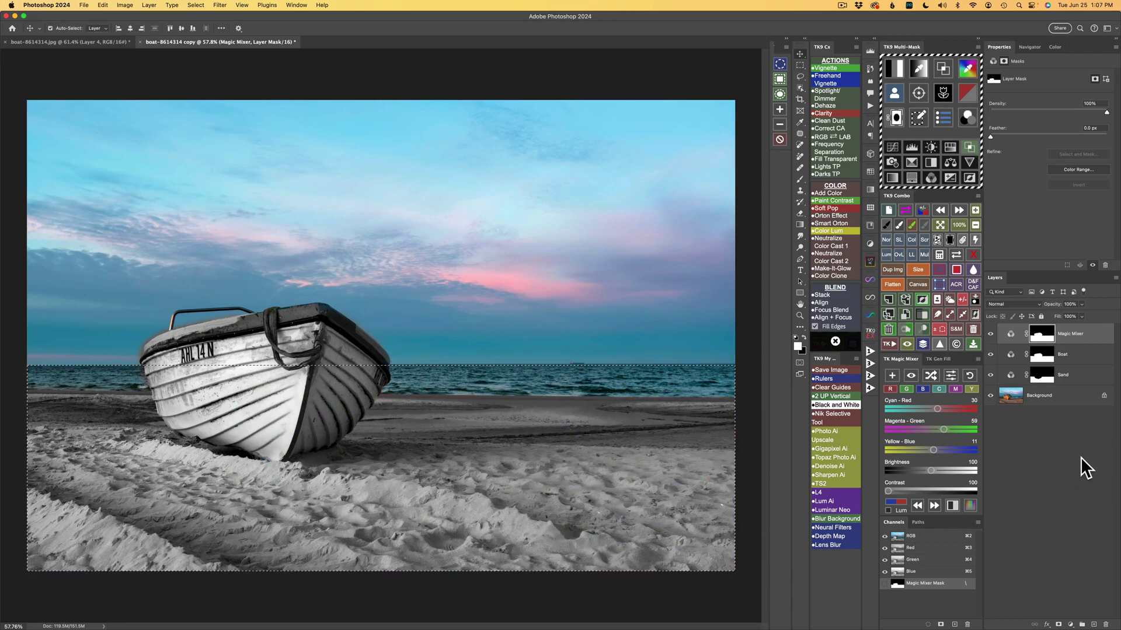
left_click_drag(1044, 374, 1044, 337)
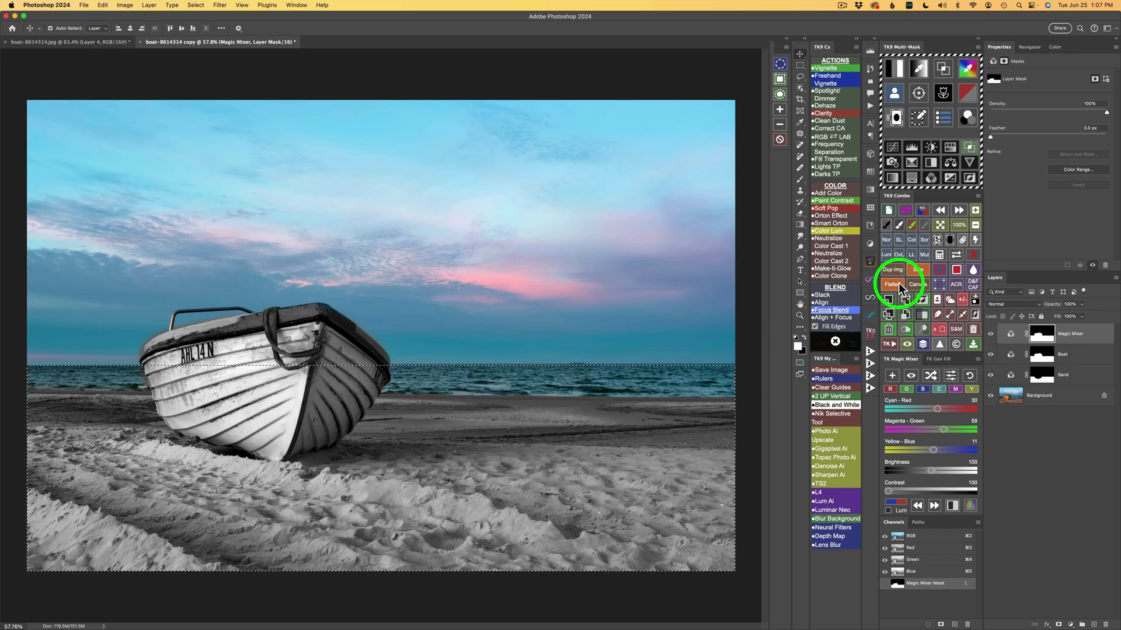
left_click(958, 271)
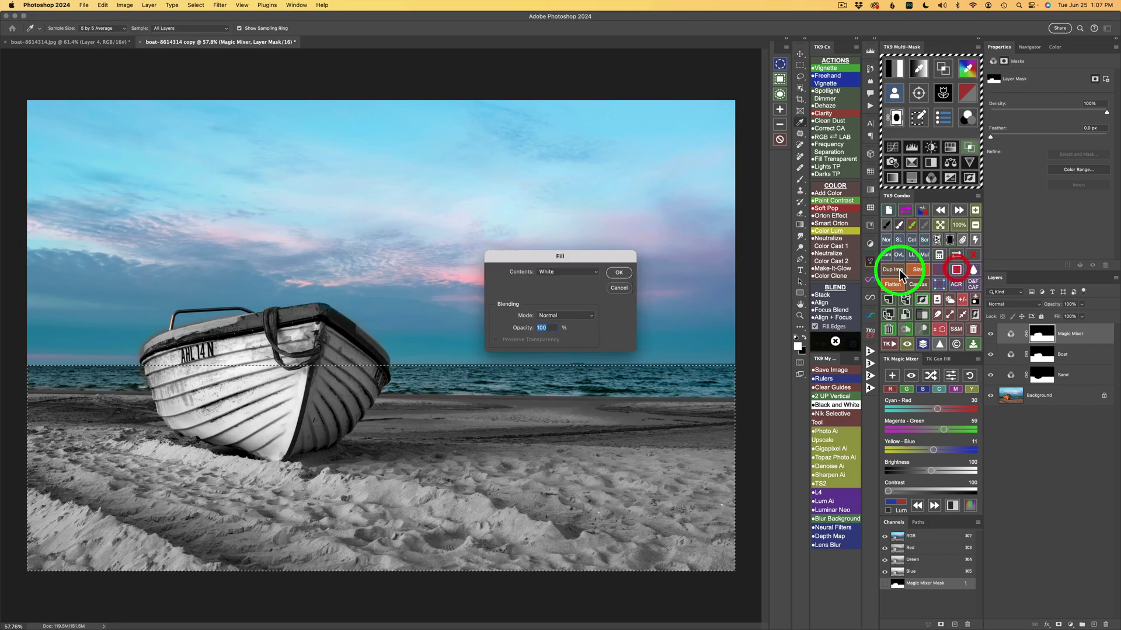
left_click(582, 274)
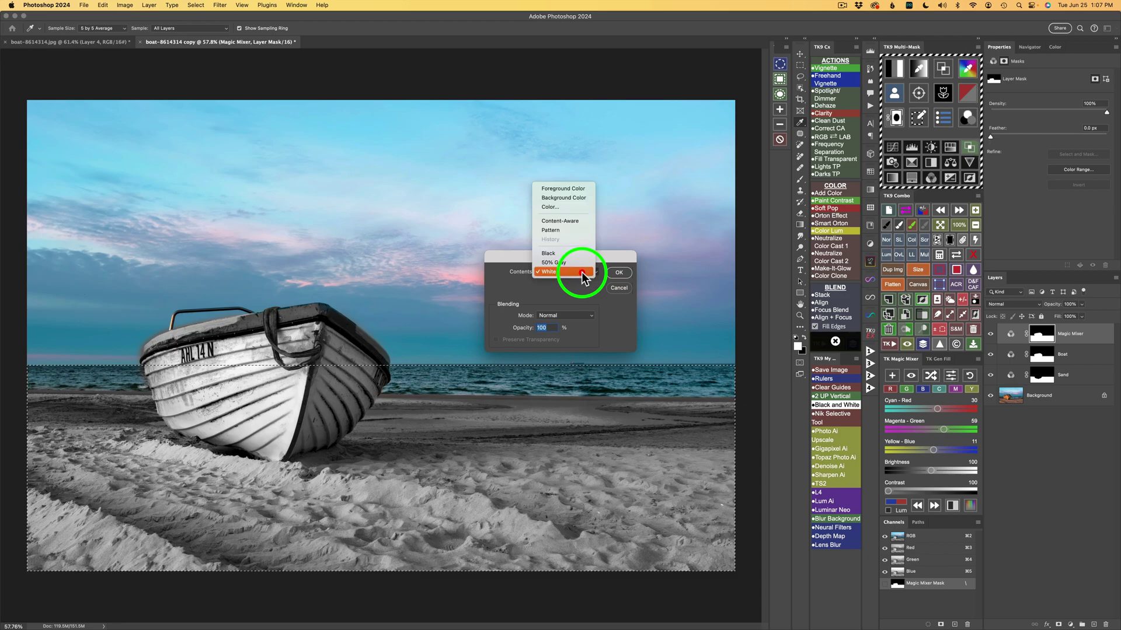
left_click(571, 295)
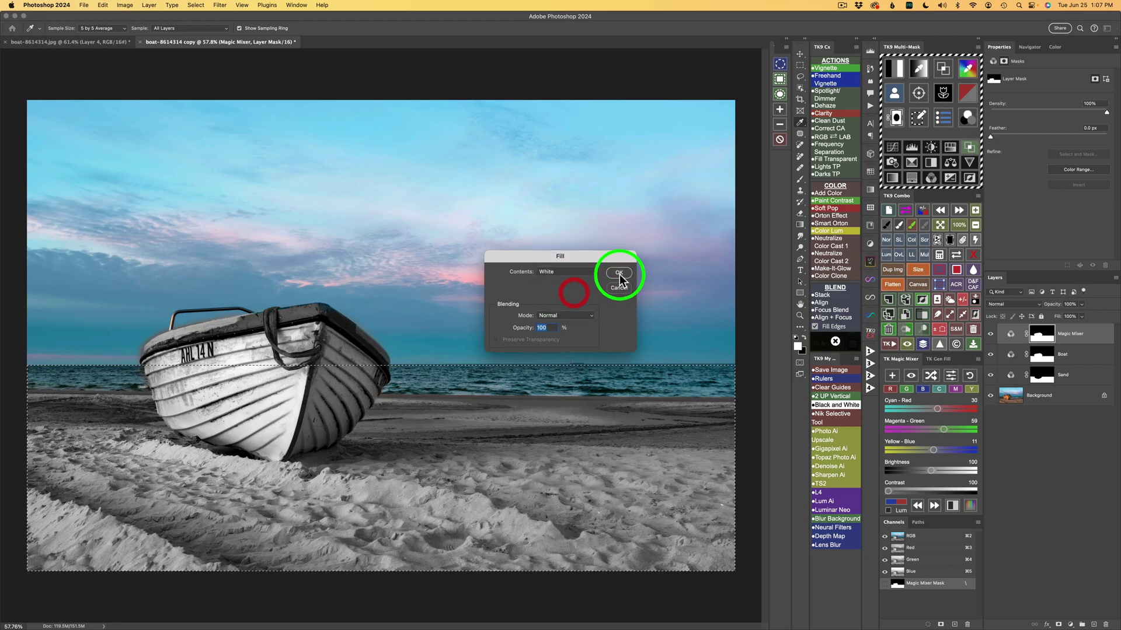
left_click(618, 272)
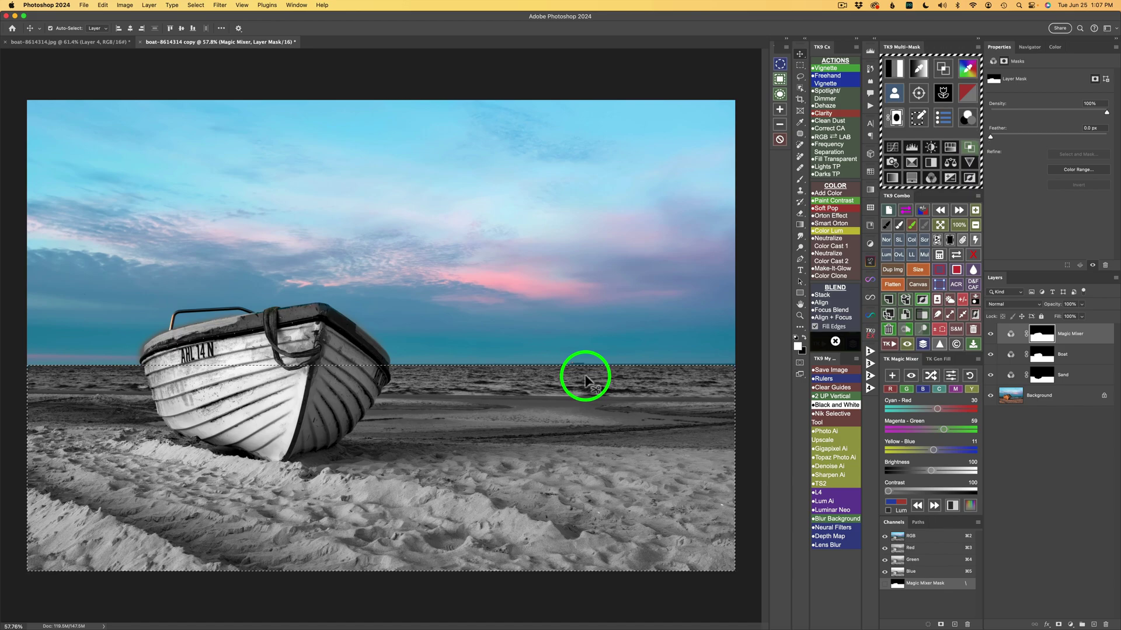
left_click(781, 140)
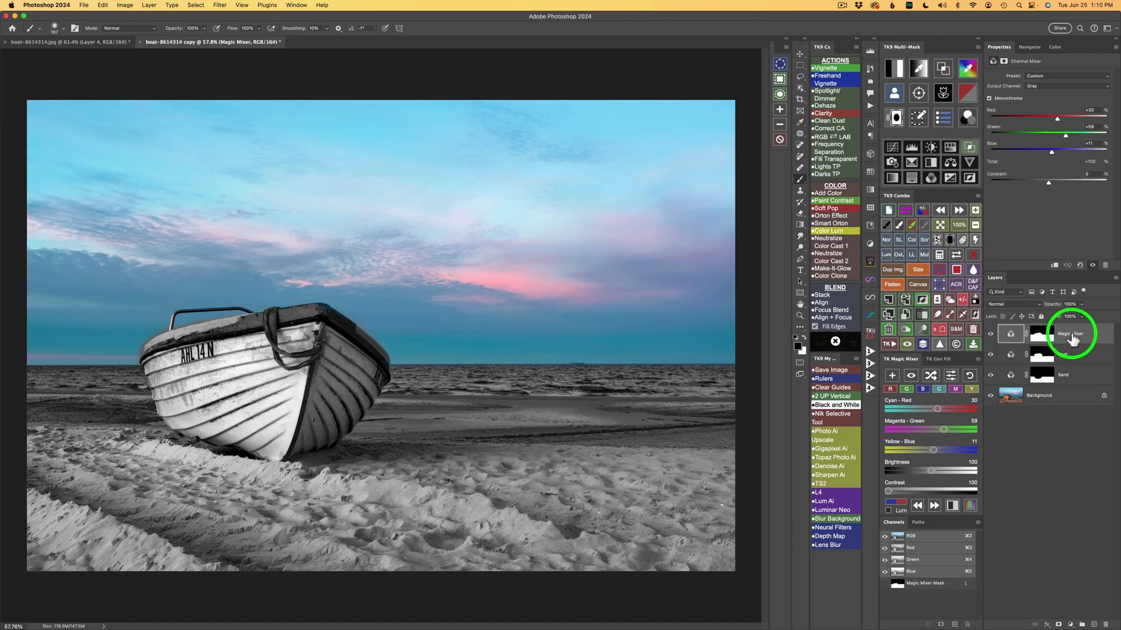
Rename the new Magic Mixer layer to Water and set its mix to Cyan-Red 86, Magenta-Green 113 and Yellow-Blue -99
double_click(1071, 334)
type("Water")
key("Return")
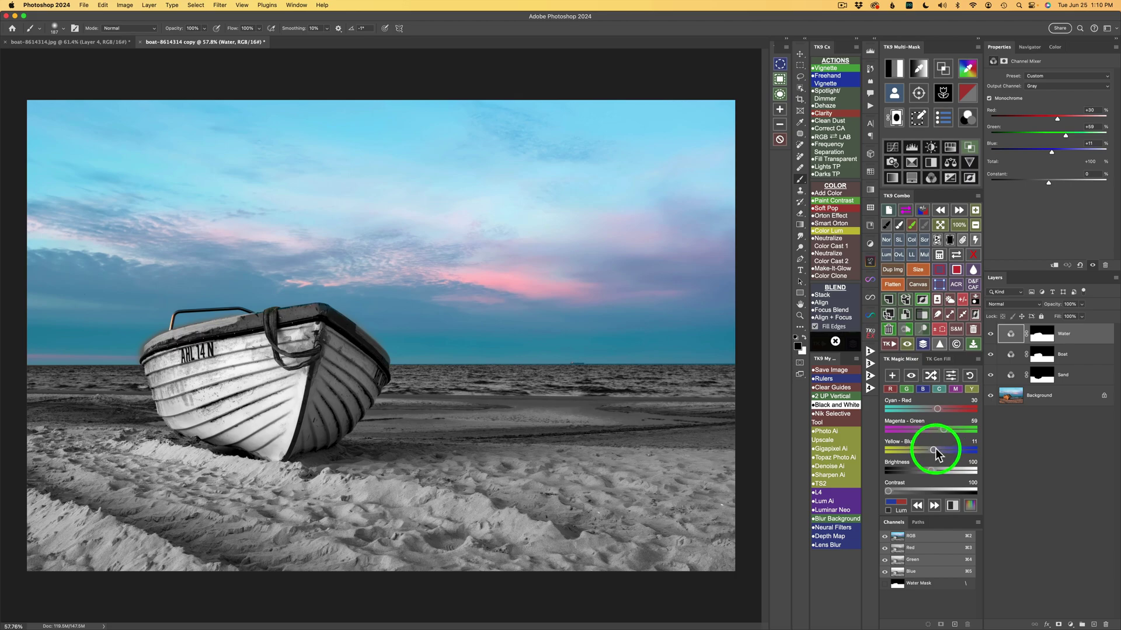
left_click_drag(933, 452, 909, 452)
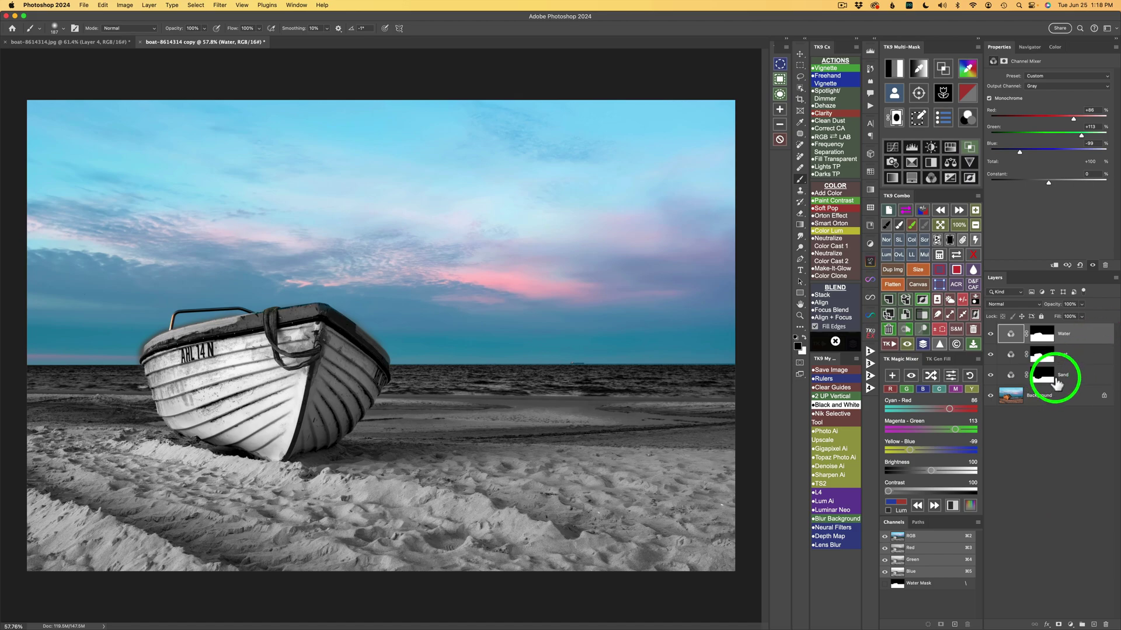
left_click_drag(1042, 358, 1045, 337)
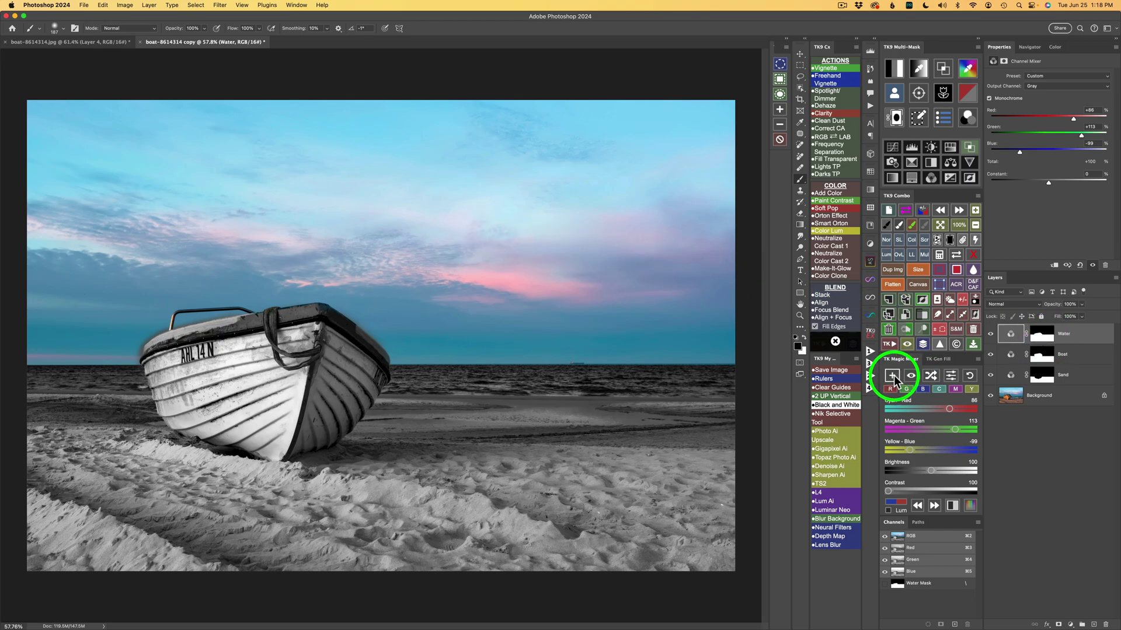
Add a Magic Mixer layer above Water for the sky and set Cyan-Red 60, Magenta-Green 90 and Yellow-Blue -50
left_click(894, 376)
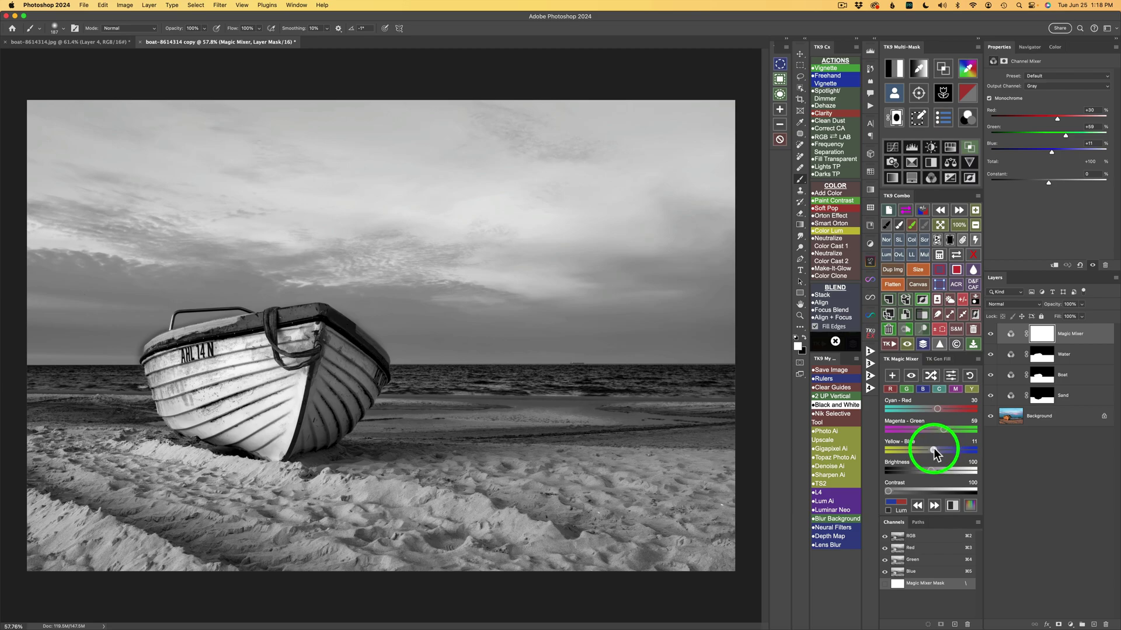
left_click_drag(934, 452, 952, 433)
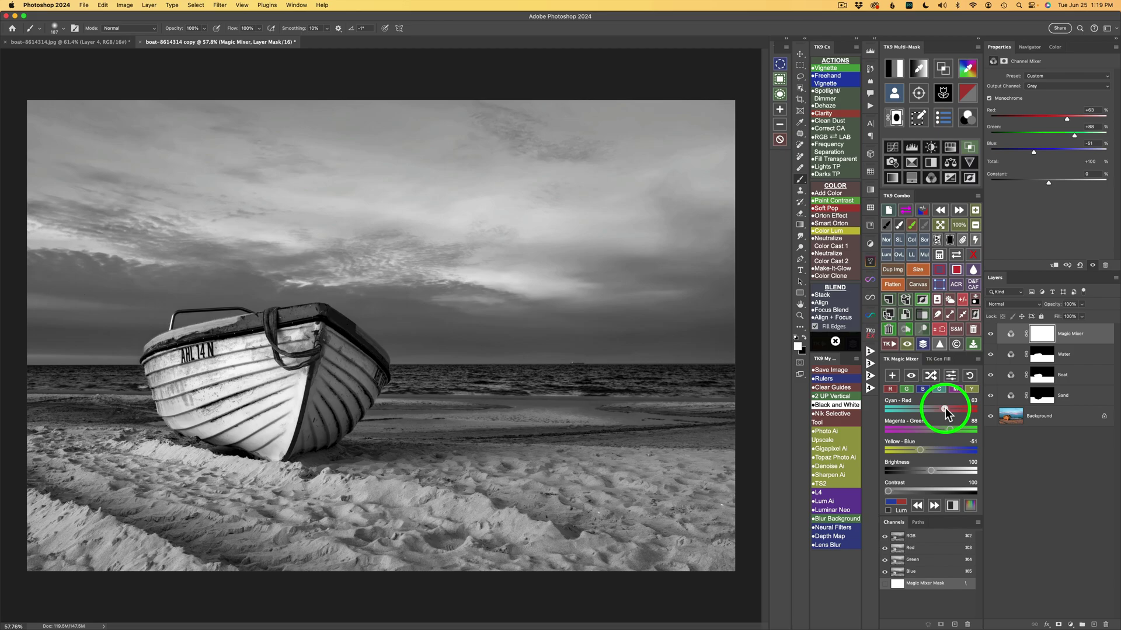
left_click_drag(945, 411, 946, 413)
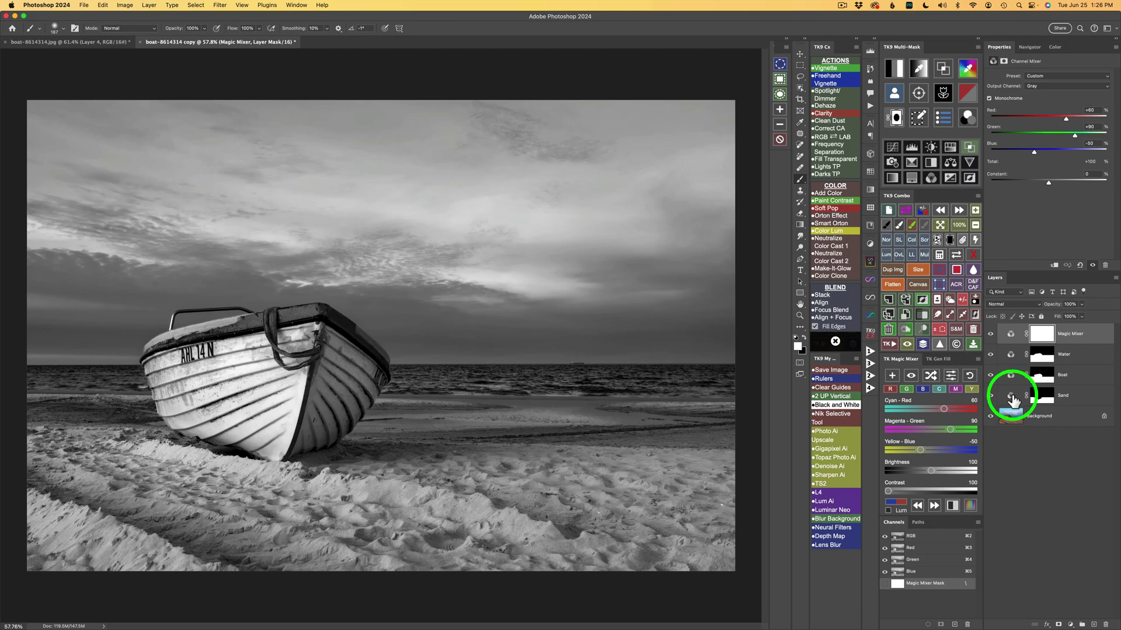
Add a Color Lum layer beneath the Sand layer and set Reds to 69, Yellows to 48, Cyans to 41 and Blues to -3
left_click(1013, 400)
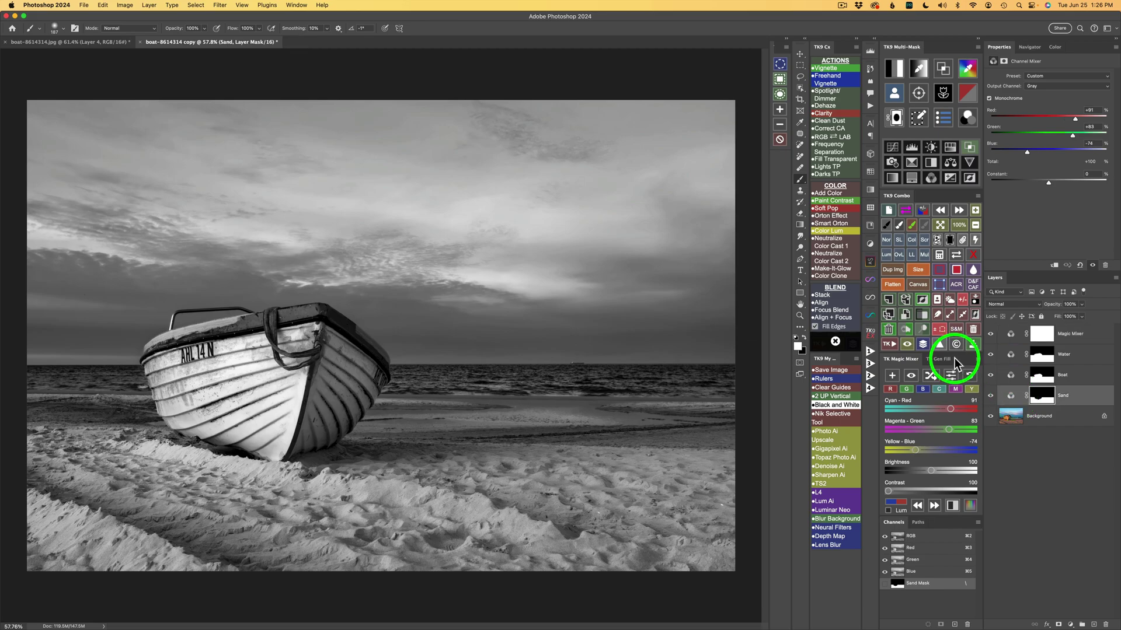
left_click(952, 506)
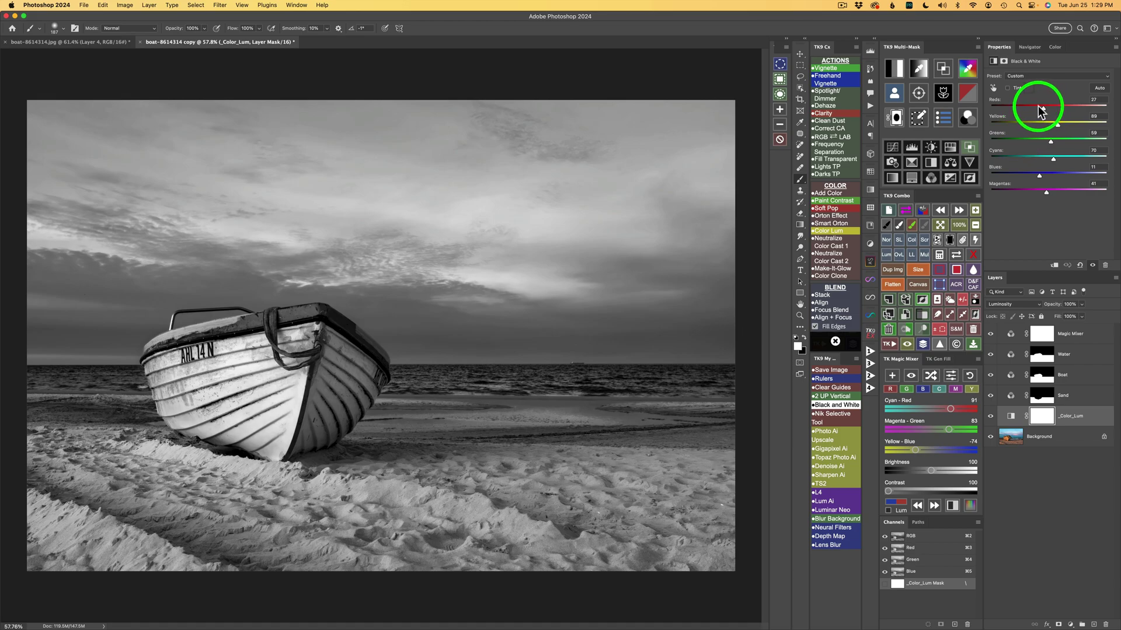
mouse_move(1039, 107)
left_mouse_down()
mouse_move(1055, 108)
mouse_move(1039, 107)
mouse_move(1062, 123)
mouse_move(1049, 123)
left_mouse_up()
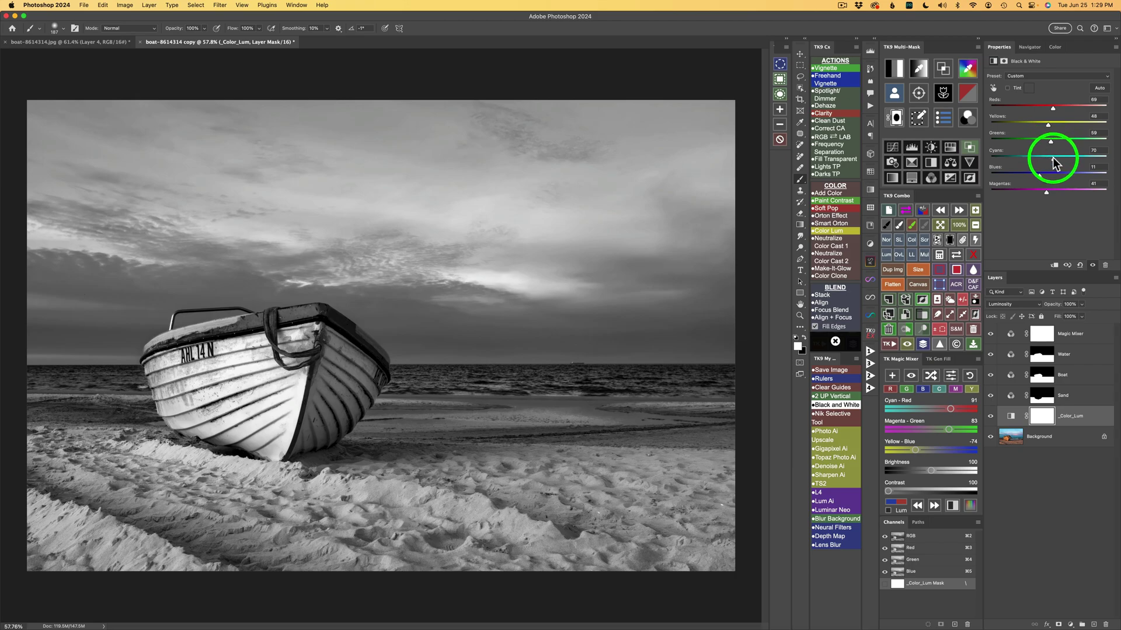
left_click_drag(1053, 158, 1038, 179)
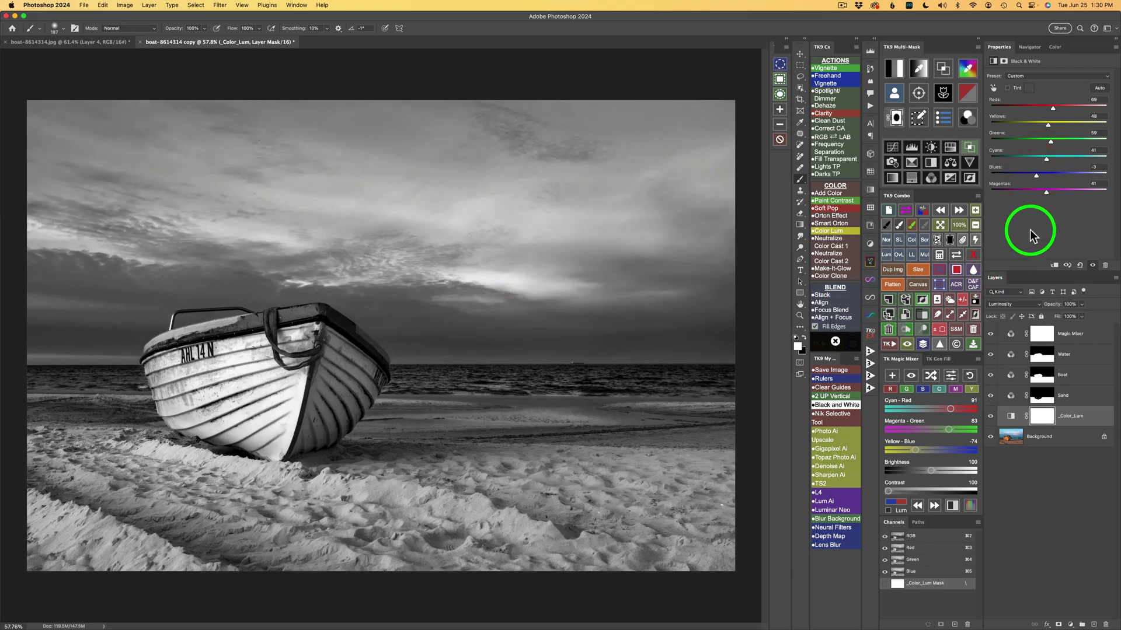
Set the Color Lum layer's Magentas to 78 and Yellows to 12, comparing the image with the layer hidden
left_click_drag(1046, 194, 1048, 195)
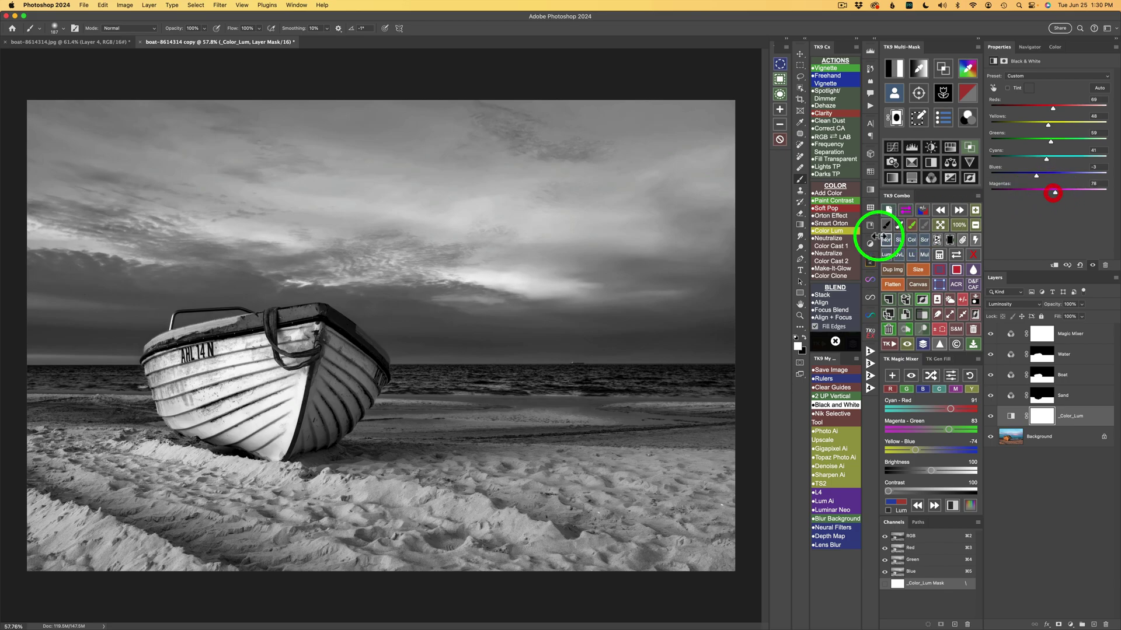
left_click(991, 417)
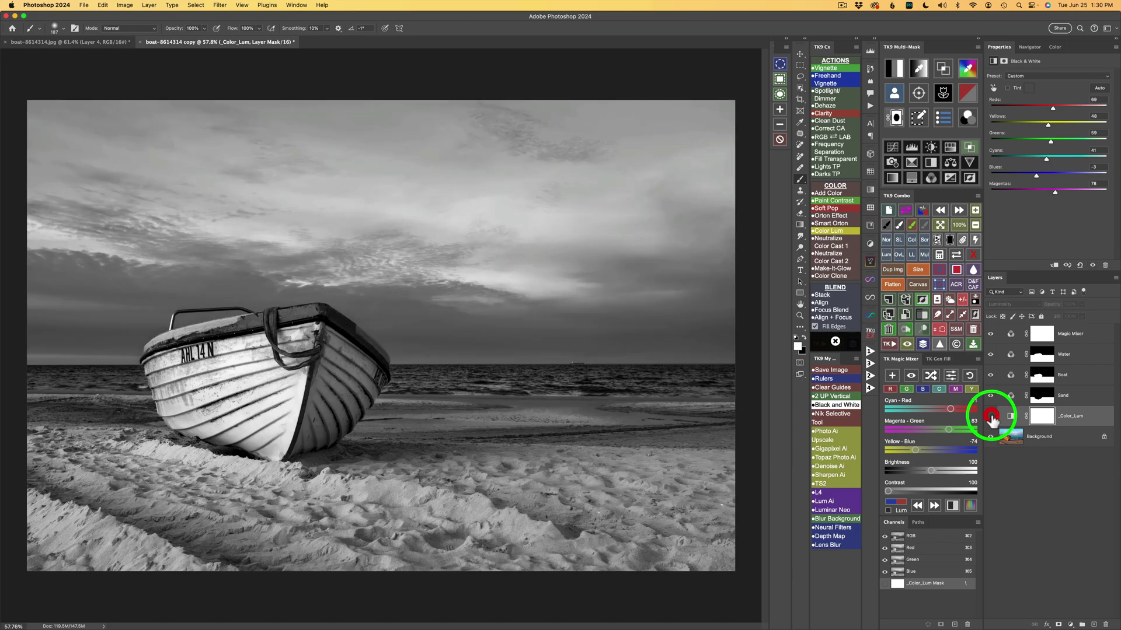
left_click(991, 417)
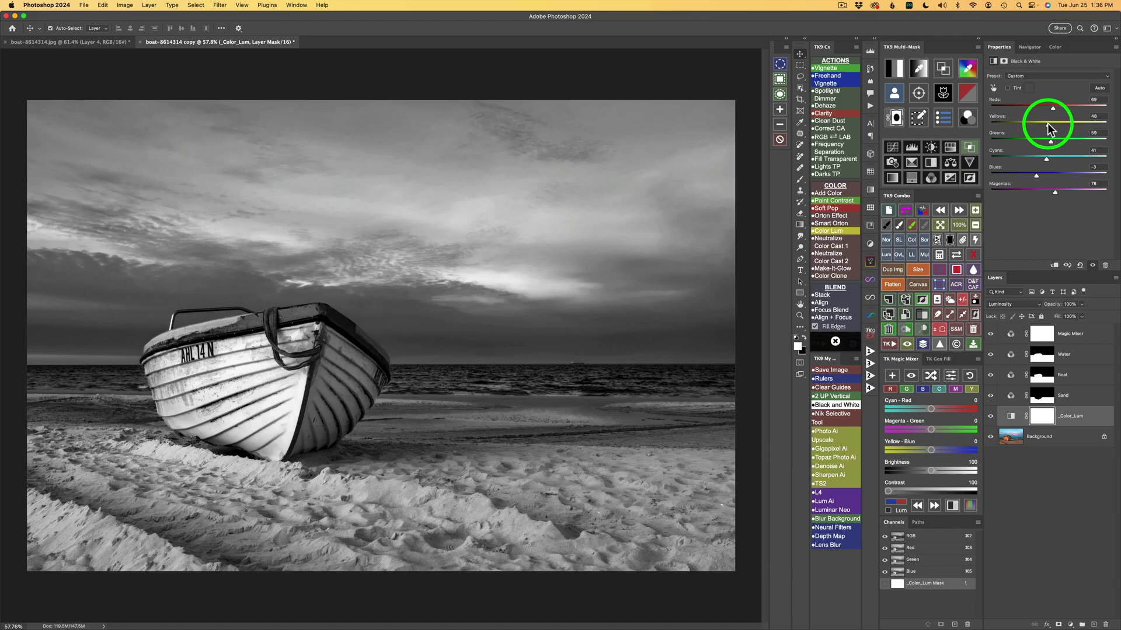
left_click_drag(1048, 127, 1040, 128)
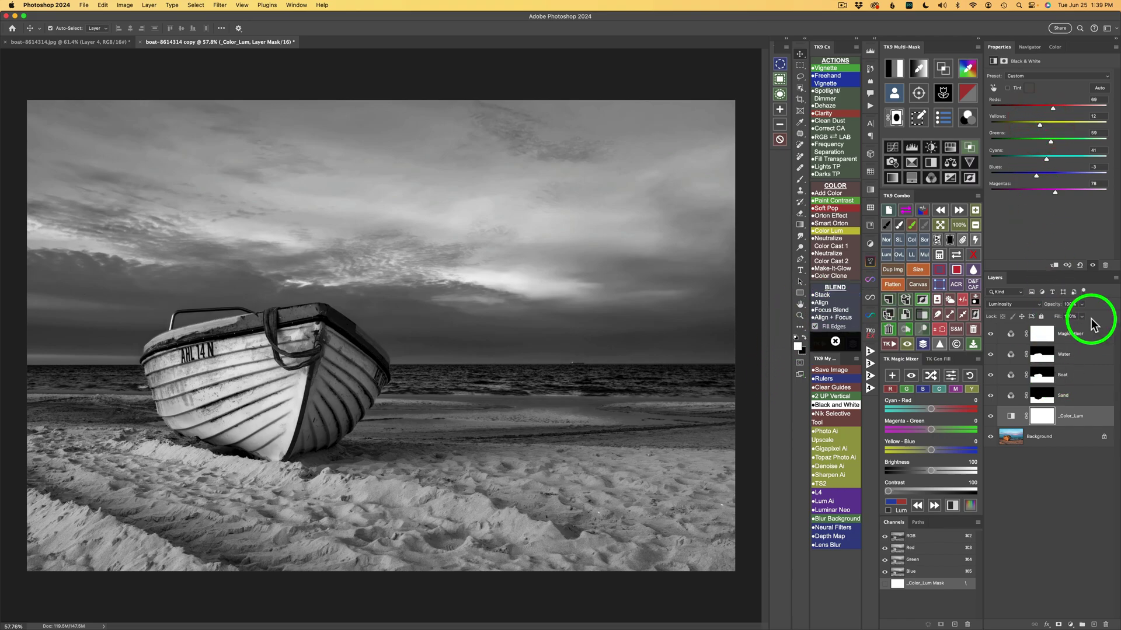
Add a Curves layer above the sky's Magic Mixer layer, masked with the level 3 midtones luminosity mask
left_click(1012, 338)
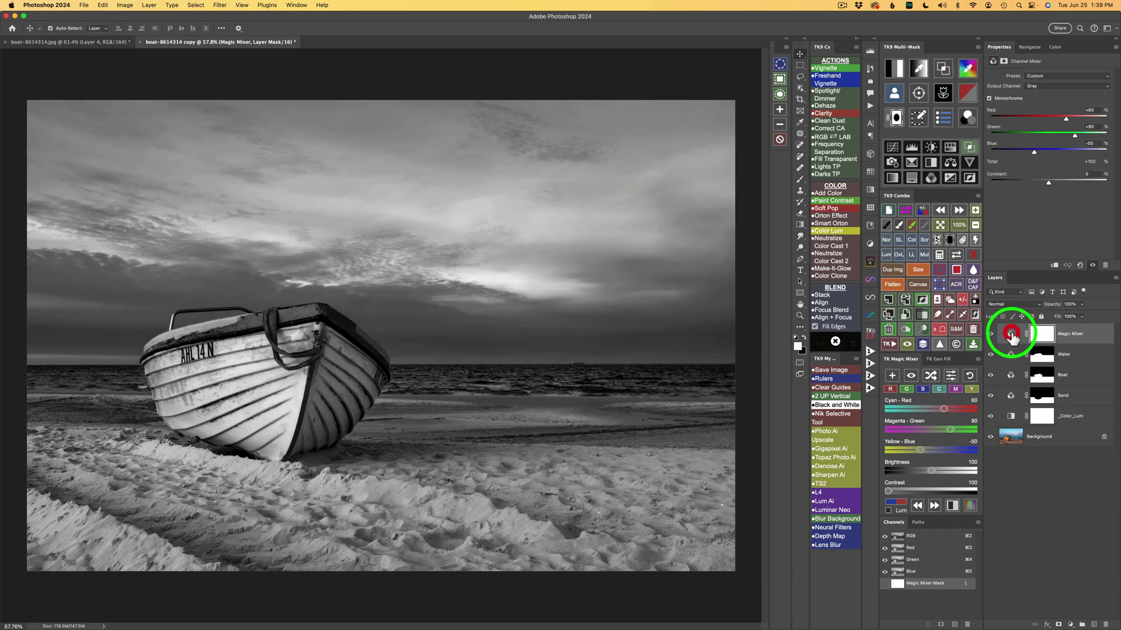
left_click(895, 69)
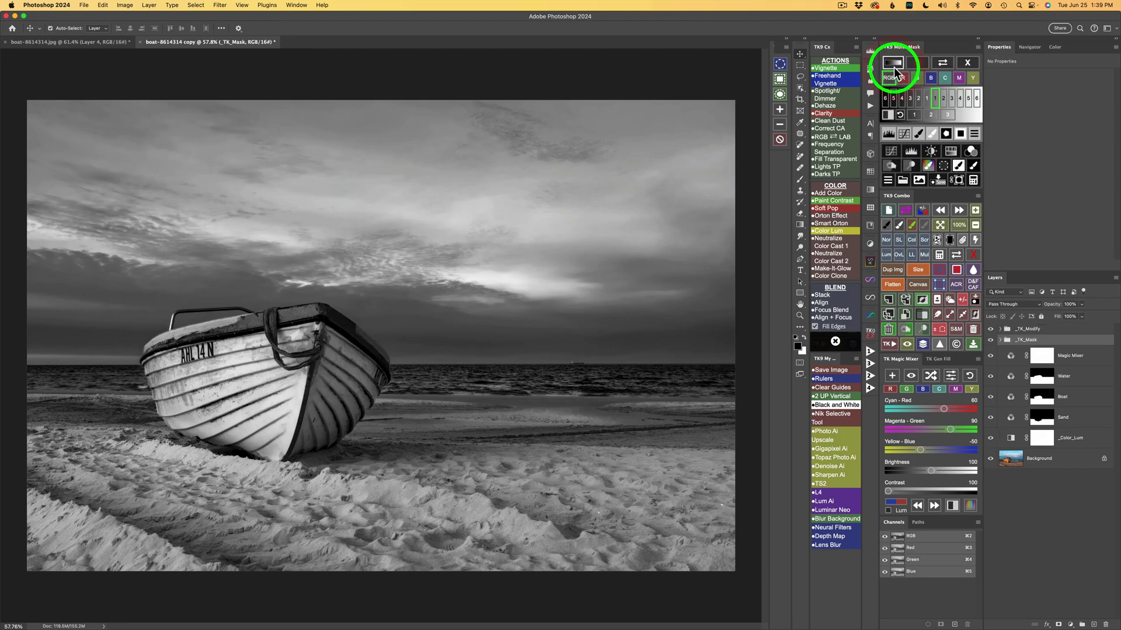
left_click(950, 115)
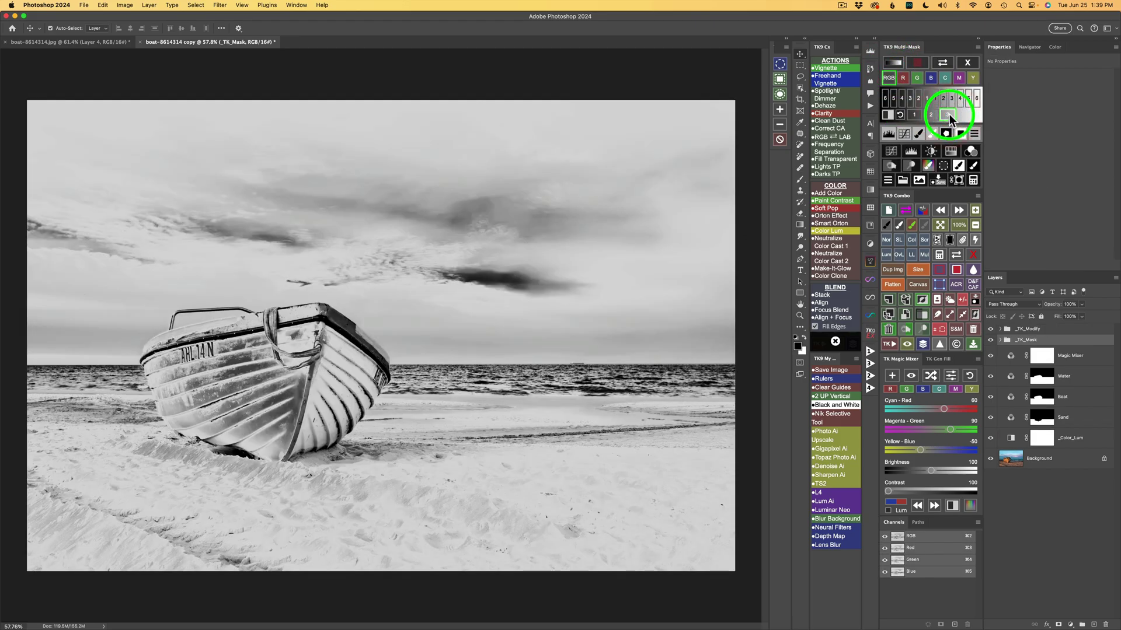
left_click(894, 150)
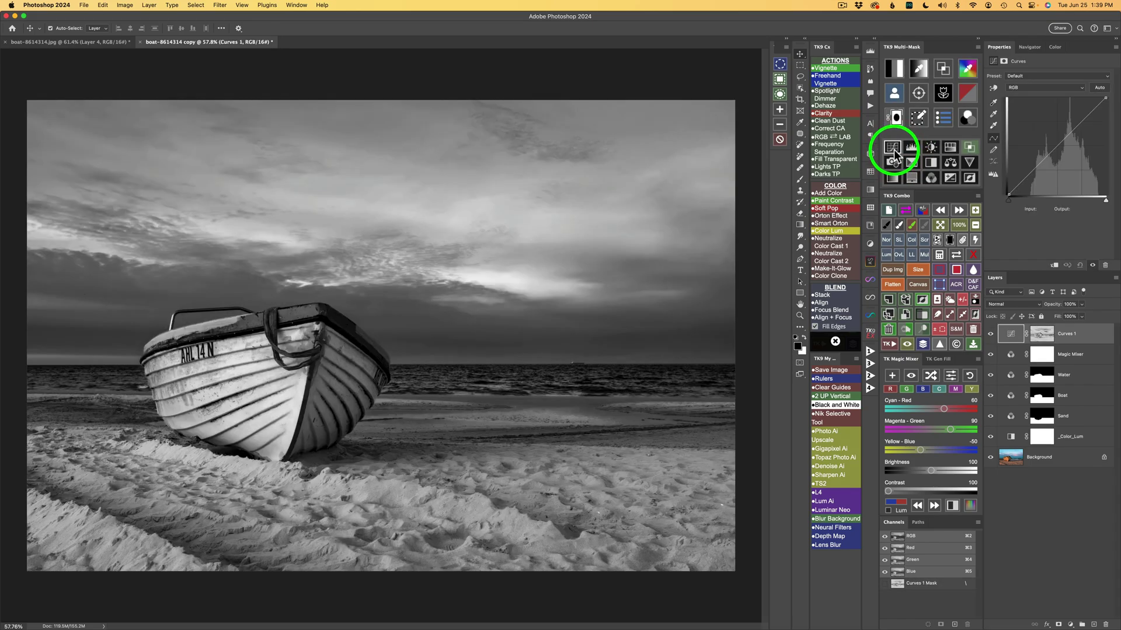
Apply the Strong Contrast (RGB) preset to the Curves layer and lower its opacity to 49%
left_click(1053, 75)
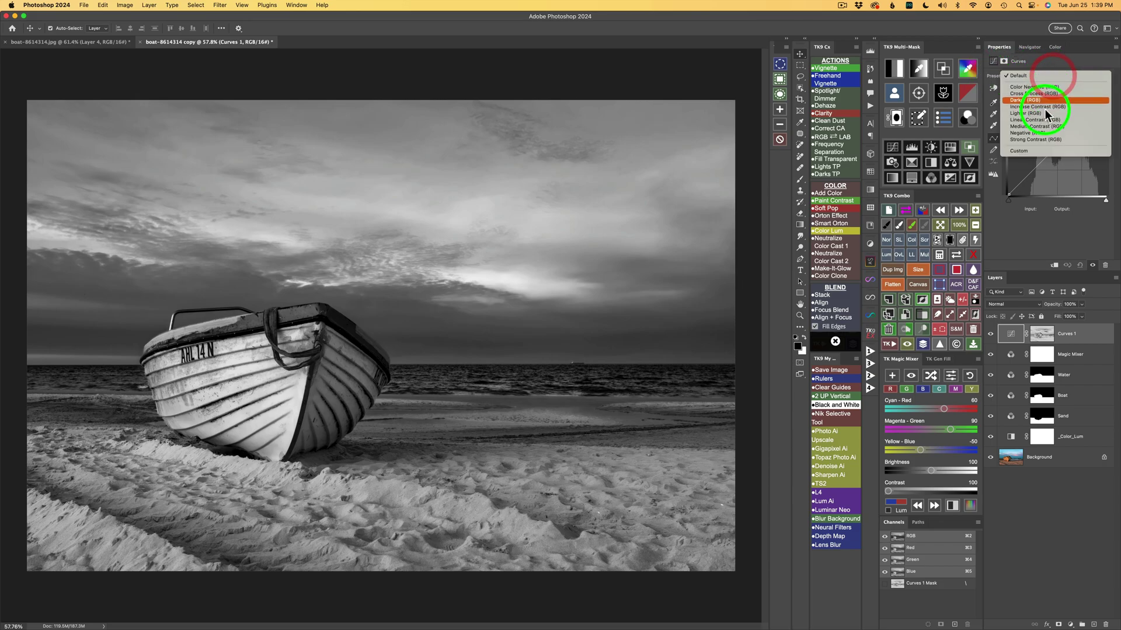
left_click(1042, 139)
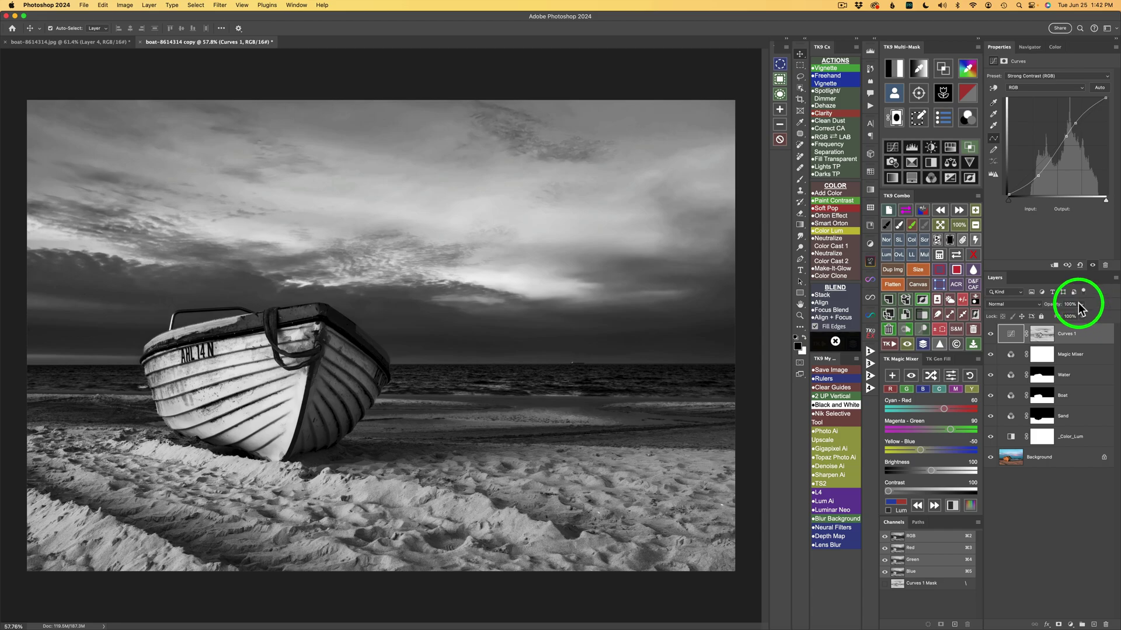
left_click(1082, 305)
left_click(1082, 305)
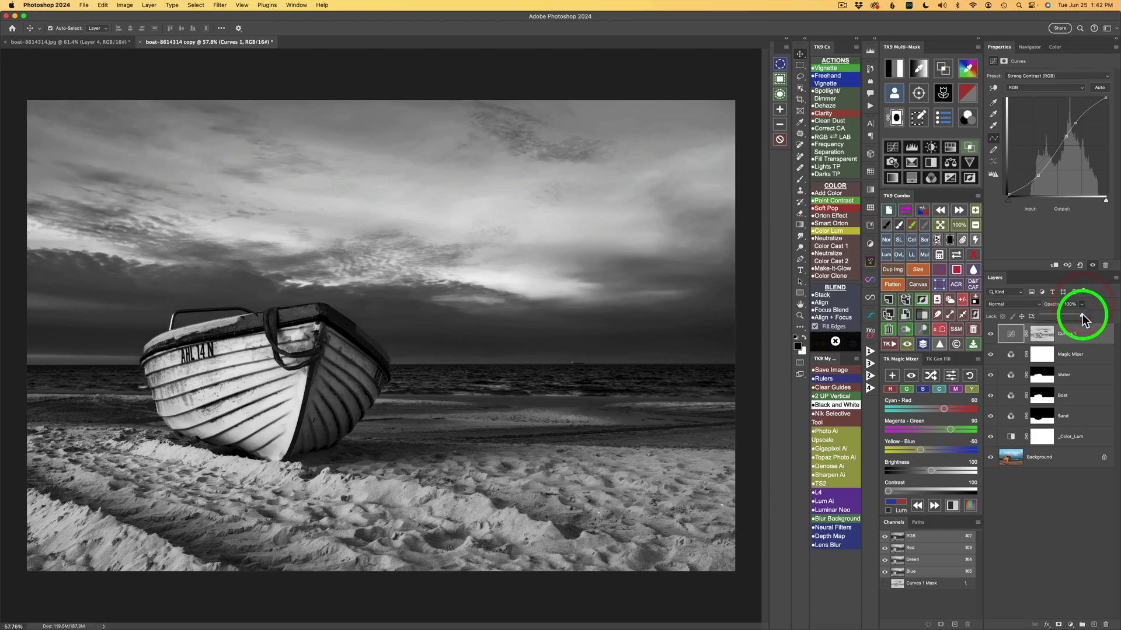
left_click_drag(1082, 314, 1040, 314)
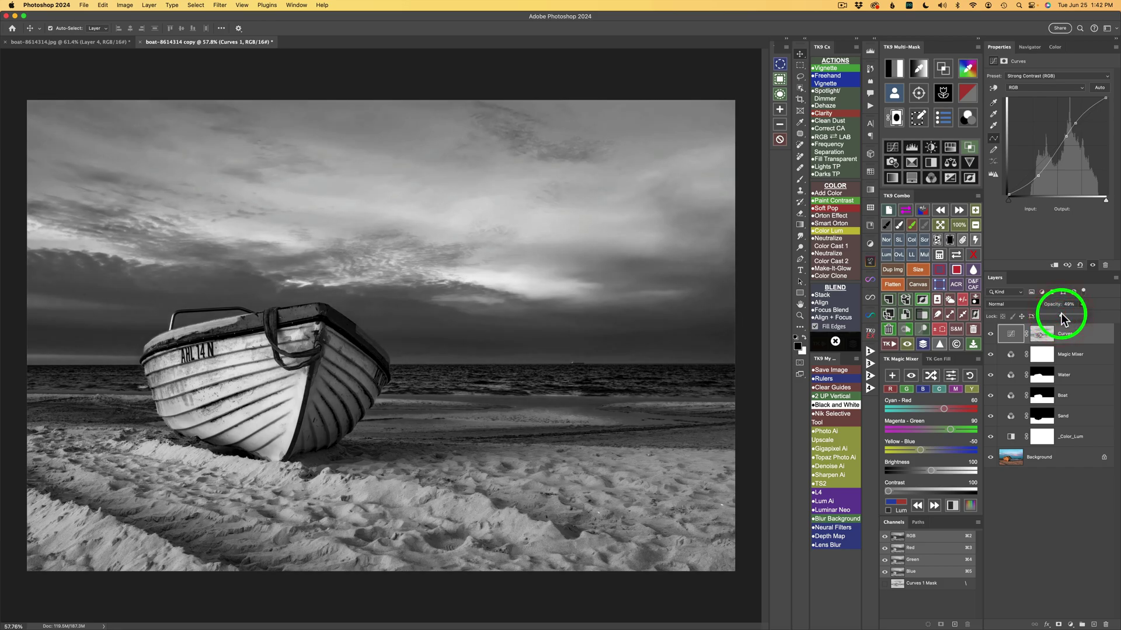
left_click(1047, 335)
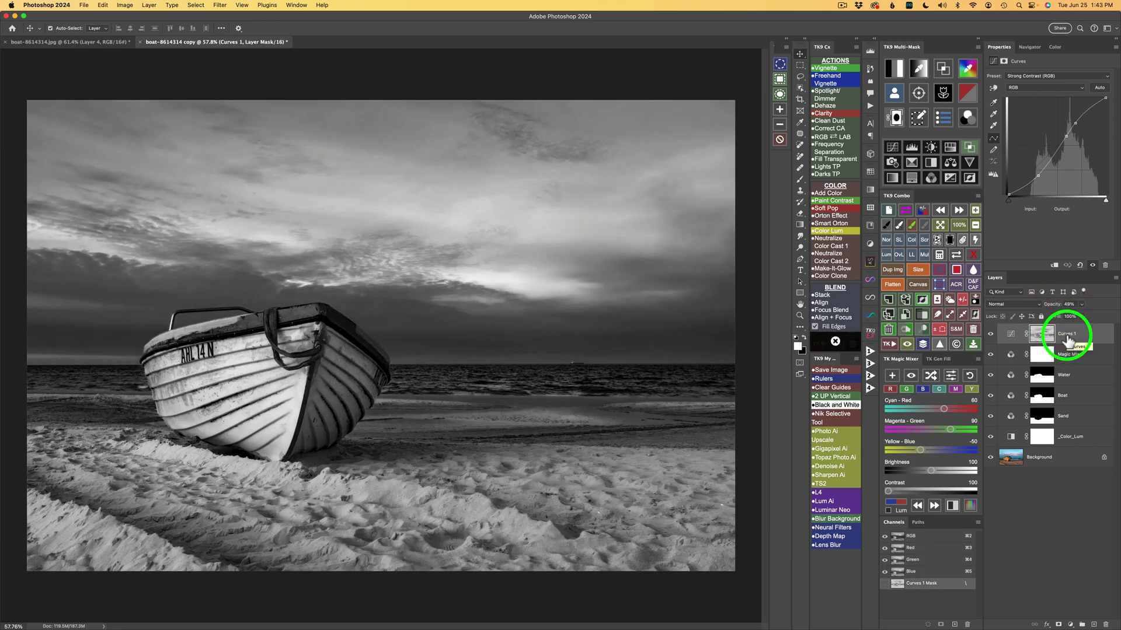
Check the image for clipped shadows and highlights with a temporary Live Clipping layer above the Curves layer
left_click(924, 210)
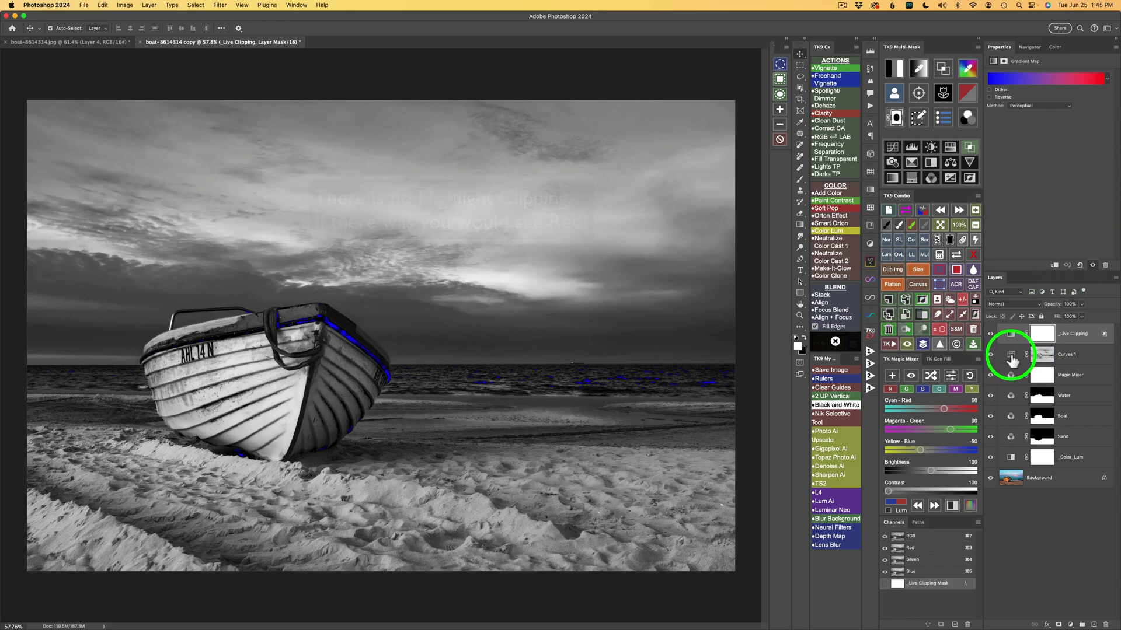
left_click(1011, 356)
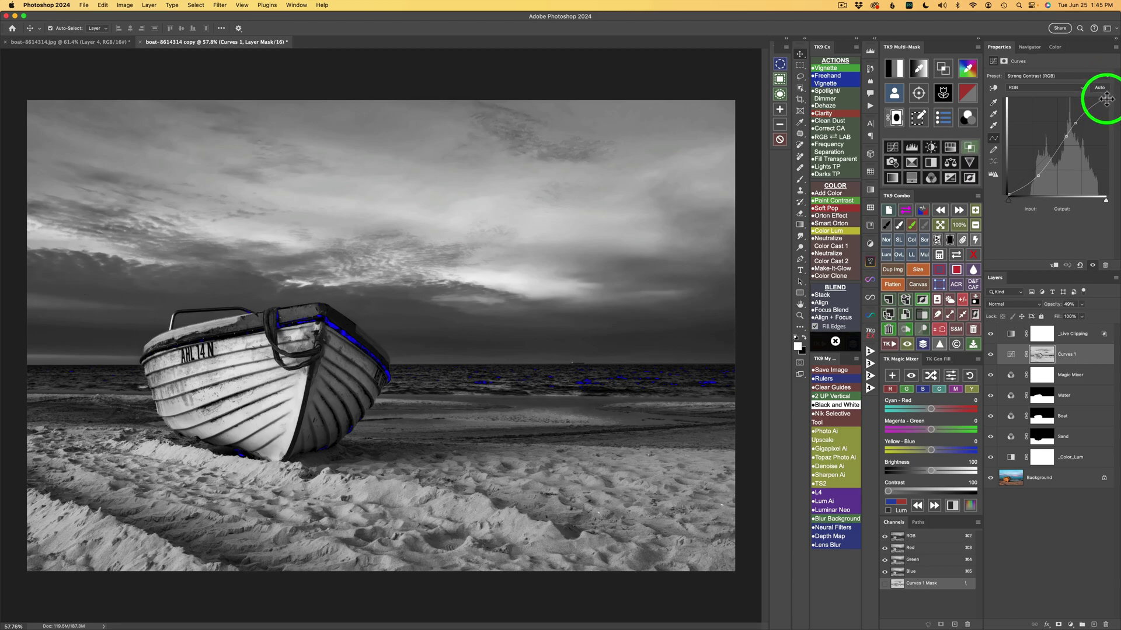
left_click_drag(1106, 100, 1107, 104)
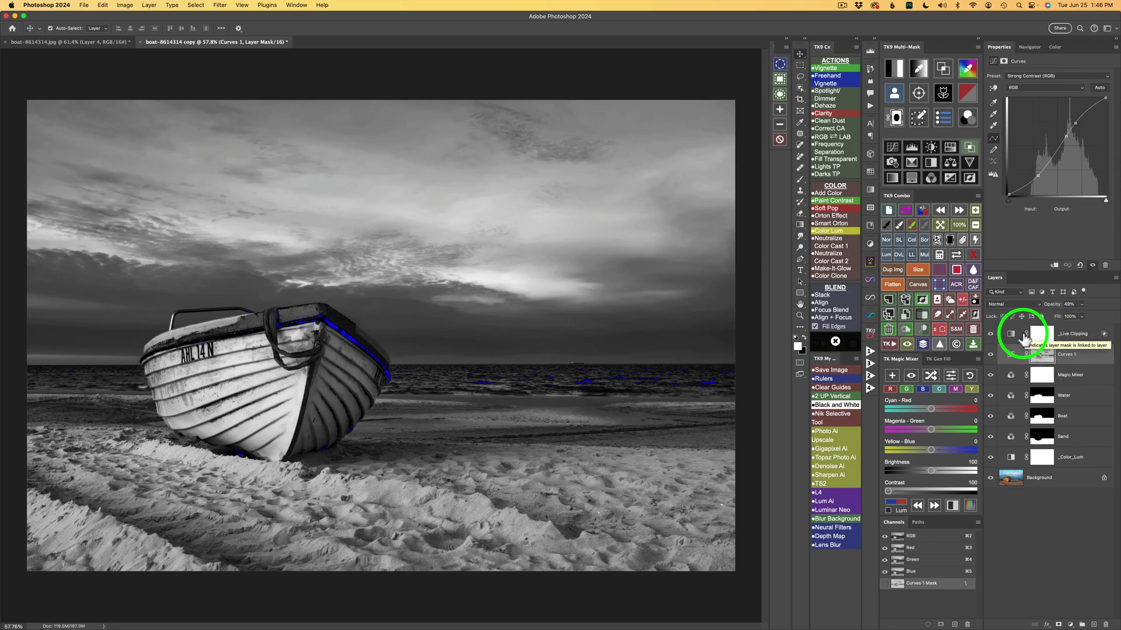
left_click(925, 212)
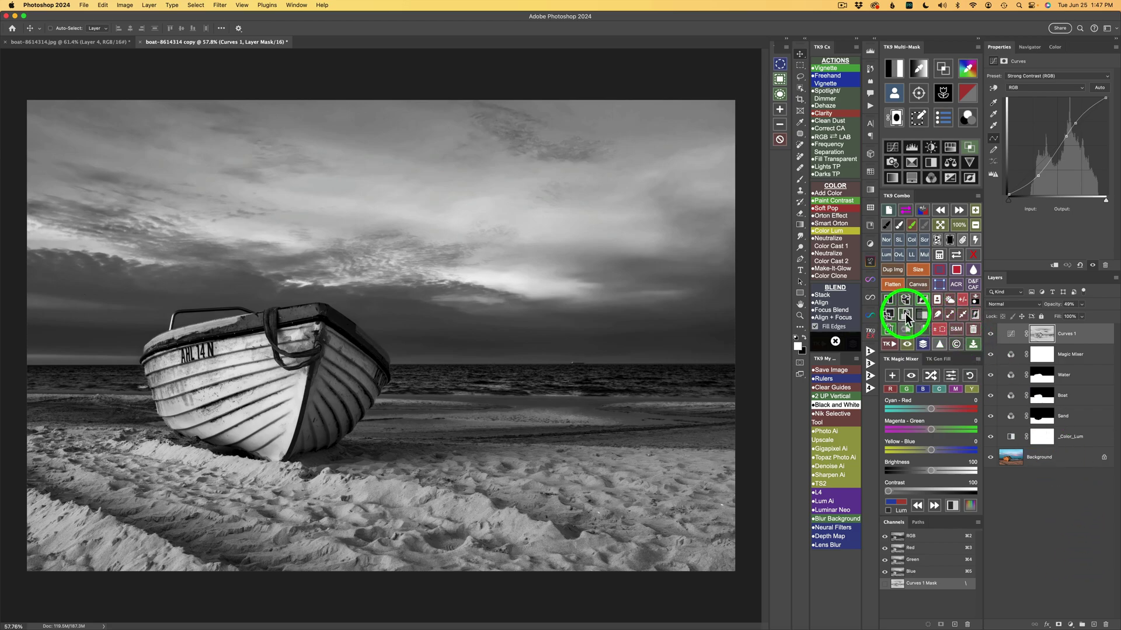
Create a merged smart object above all layers and apply a Camera Raw filter with Texture +51 and Clarity +29
left_click(905, 313)
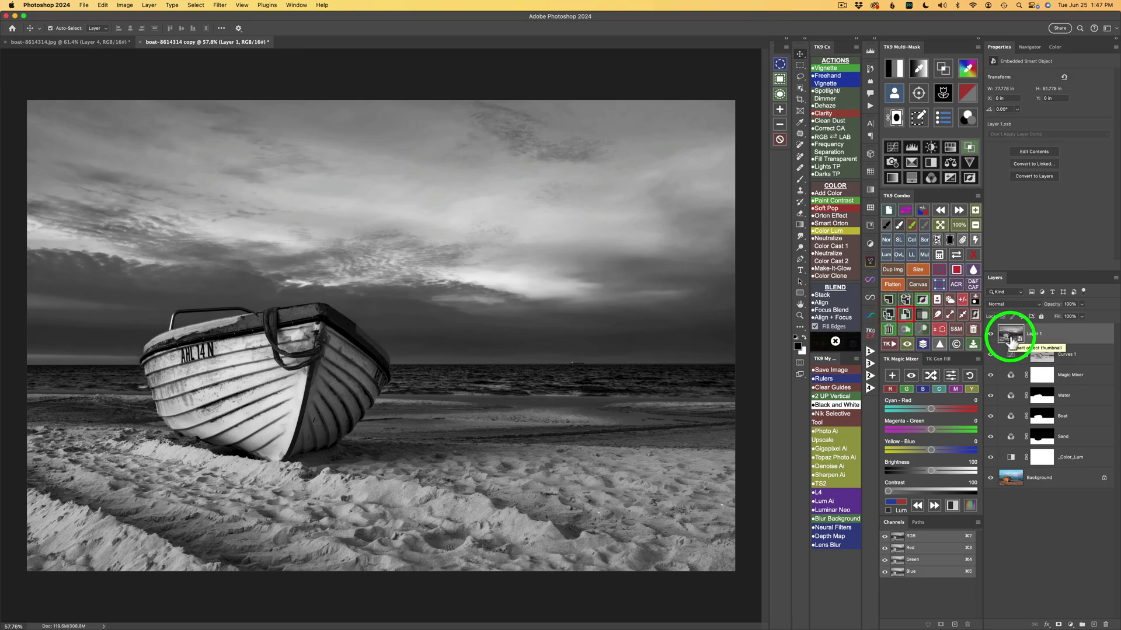
left_click(958, 285)
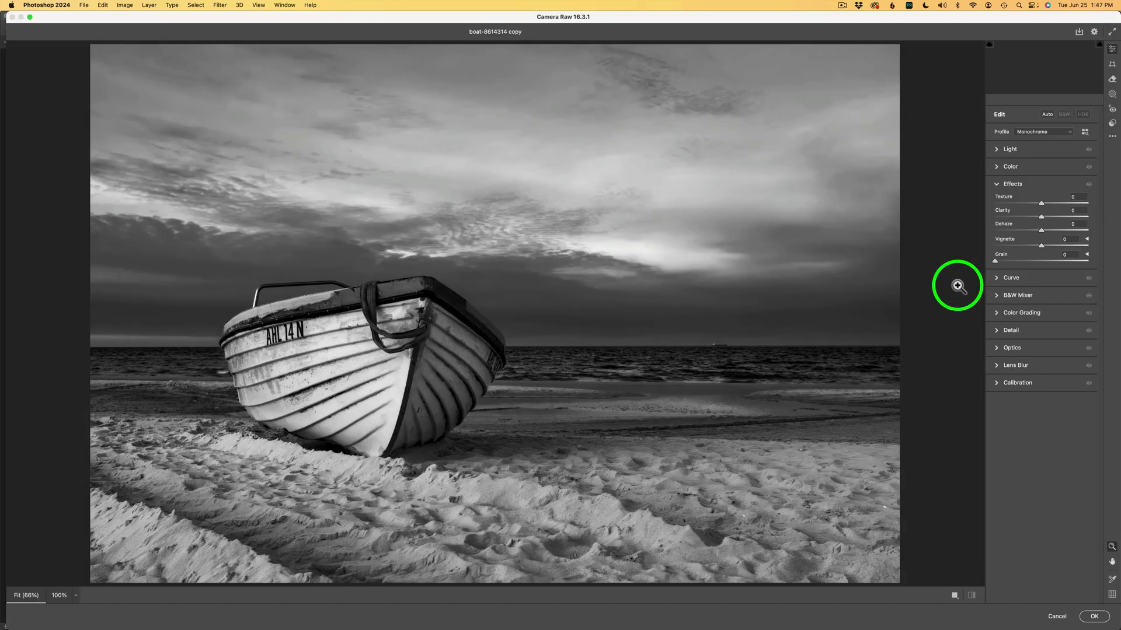
left_click(1016, 184)
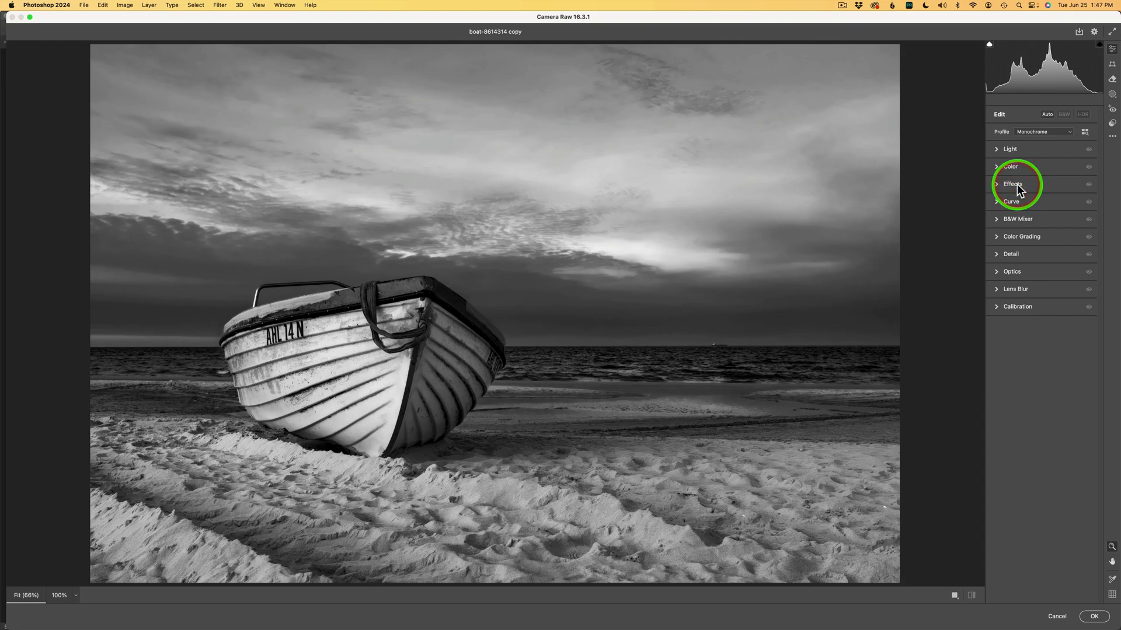
left_click(1013, 182)
left_click_drag(1040, 214, 1064, 202)
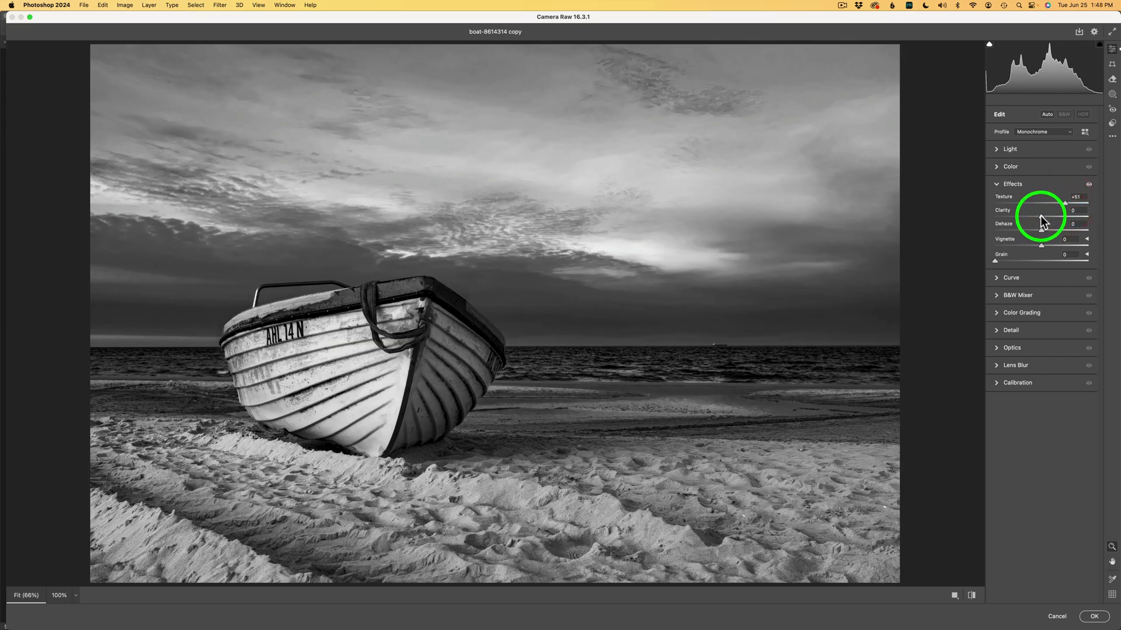
left_click_drag(1039, 215, 1053, 220)
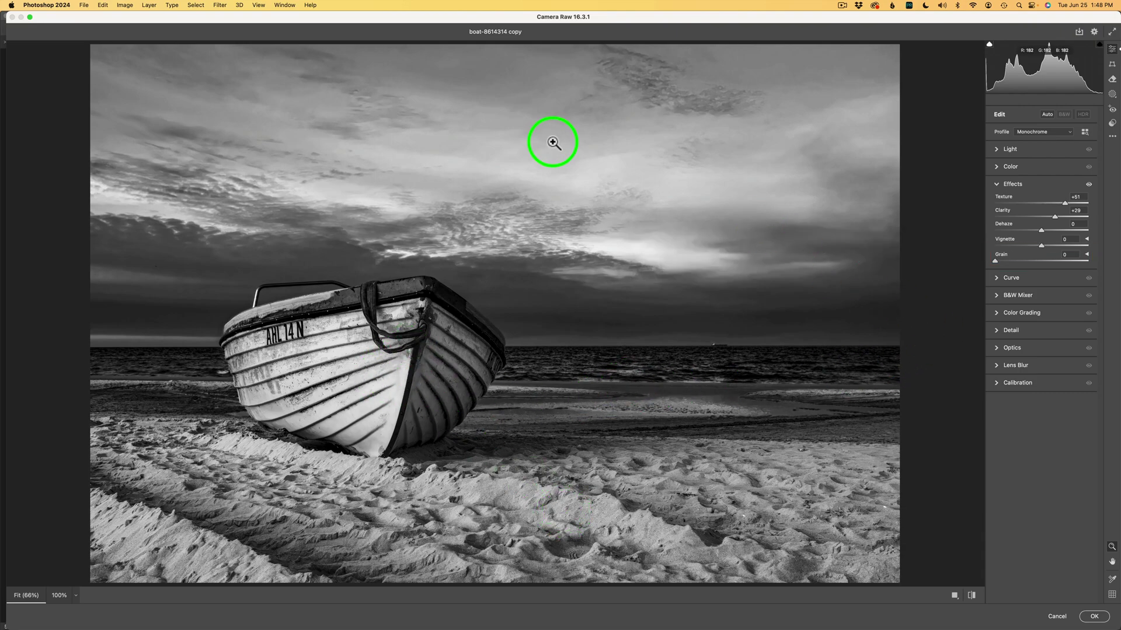
left_click(1096, 616)
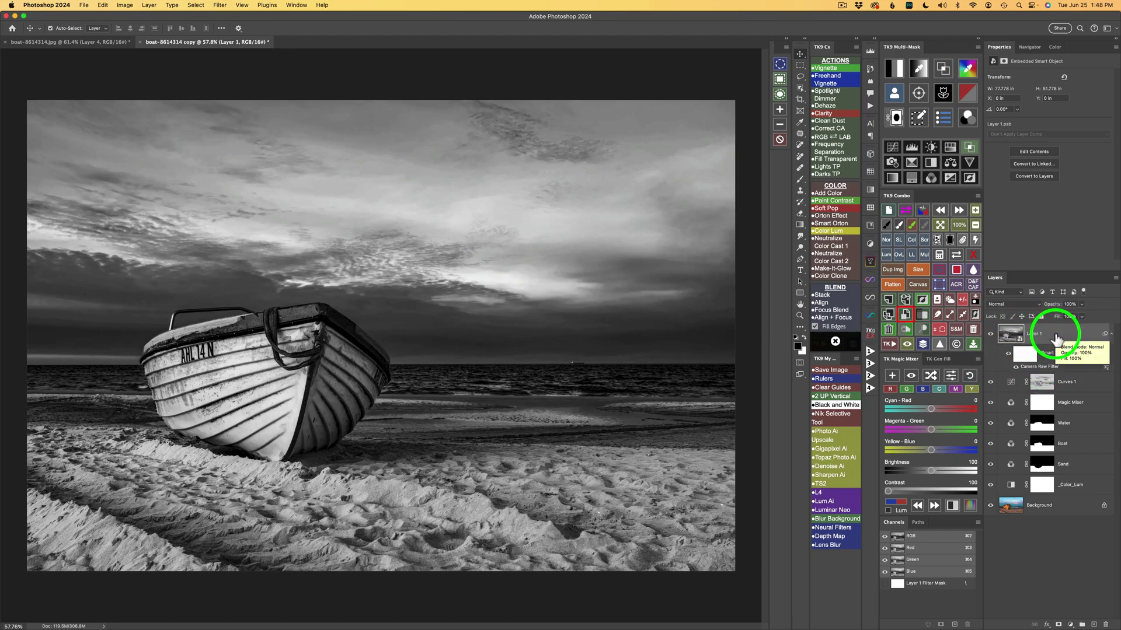
Select the boat, water and sand, and mask the Camera Raw smart object so it excludes the sky
left_click(950, 299)
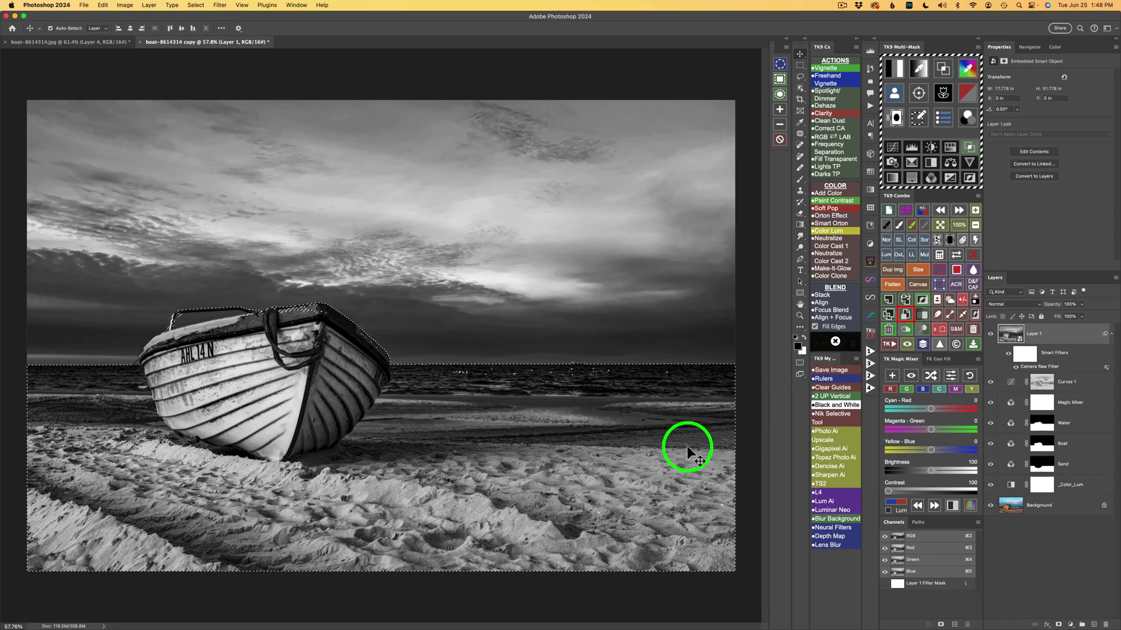
left_click(938, 240)
left_click(1042, 336)
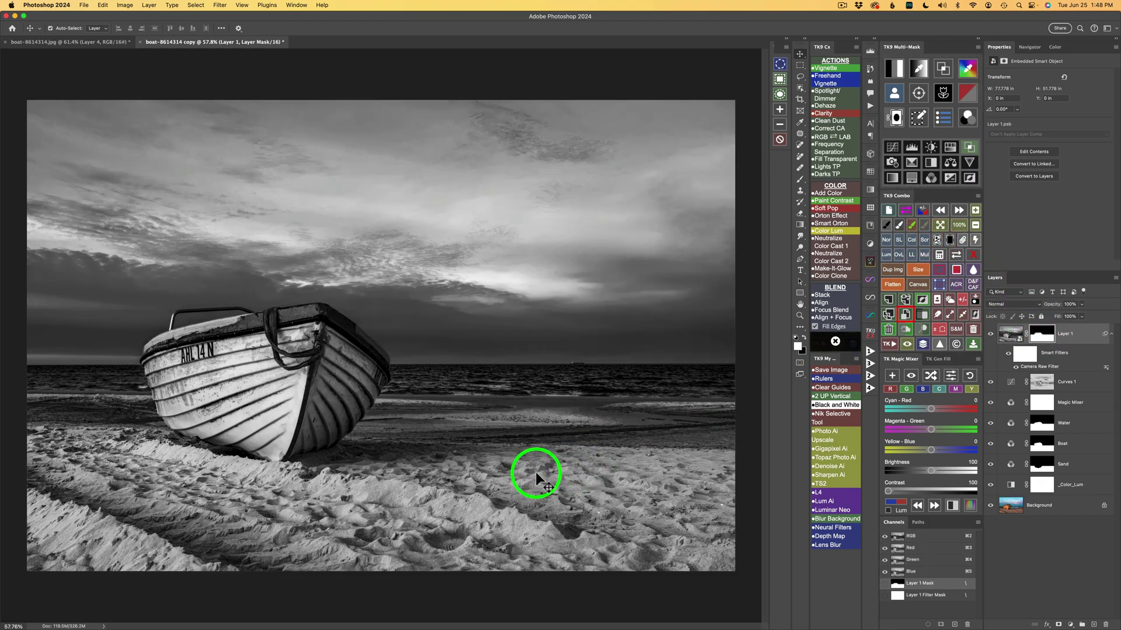
Reduce the masked Camera Raw layer's opacity to 83%, comparing the image with the layer hidden
left_click(991, 336)
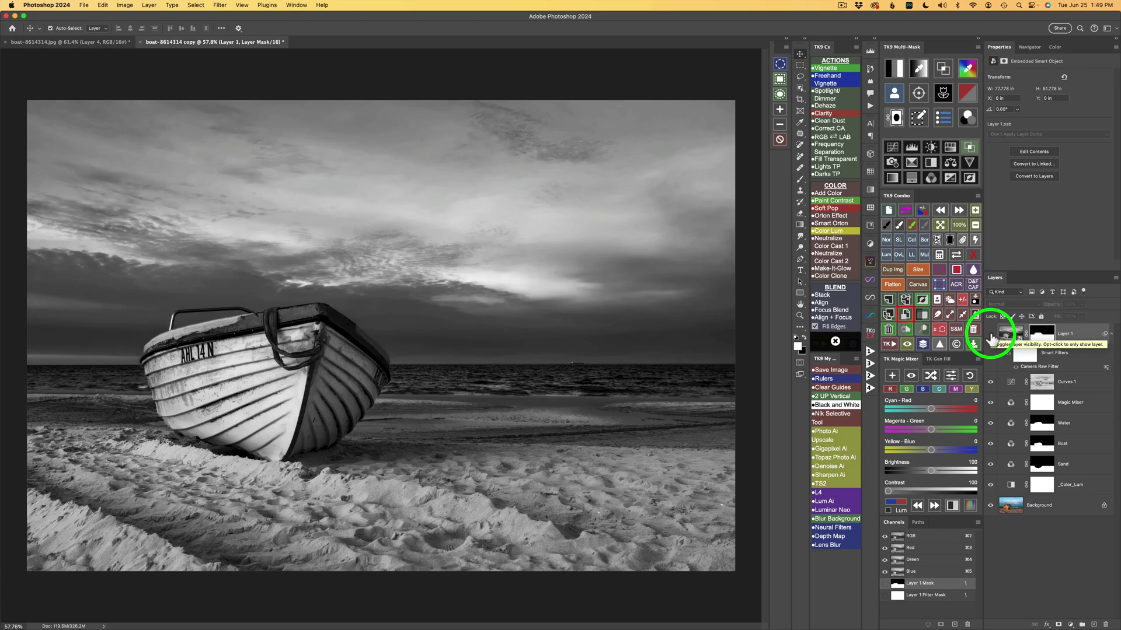
left_click(991, 337)
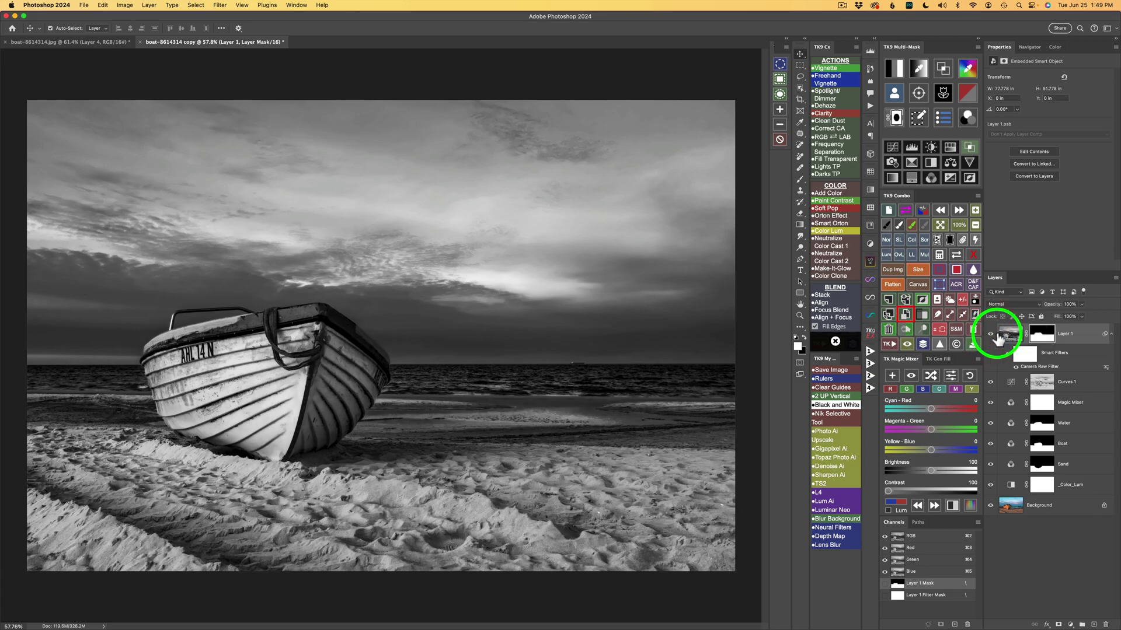
left_click_drag(1051, 328, 1080, 317)
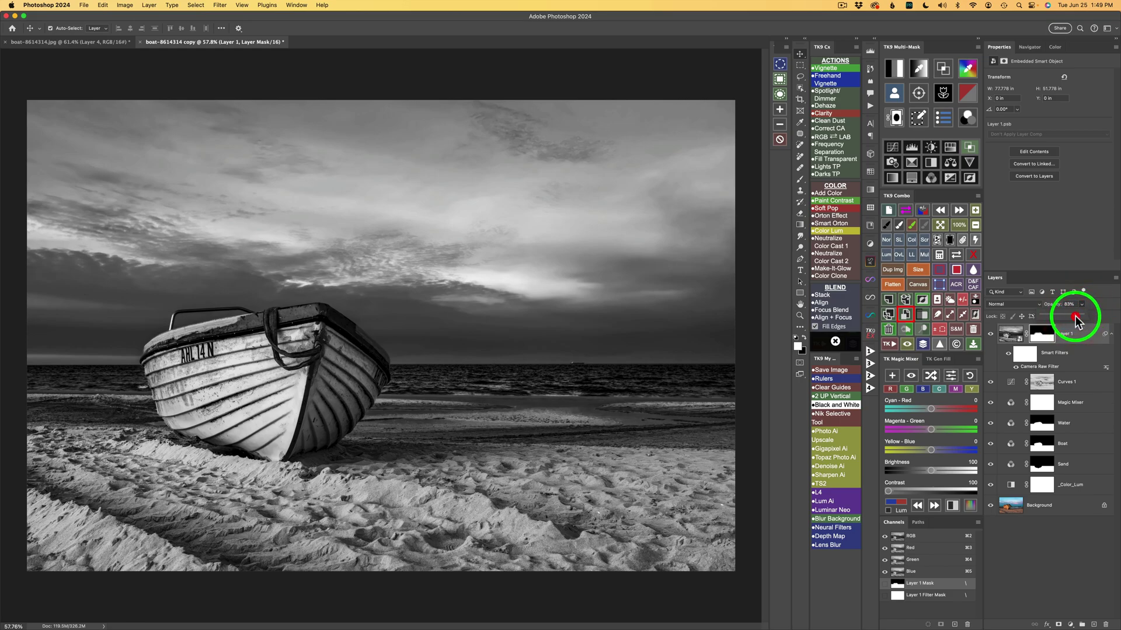
left_click_drag(1074, 317, 1075, 316)
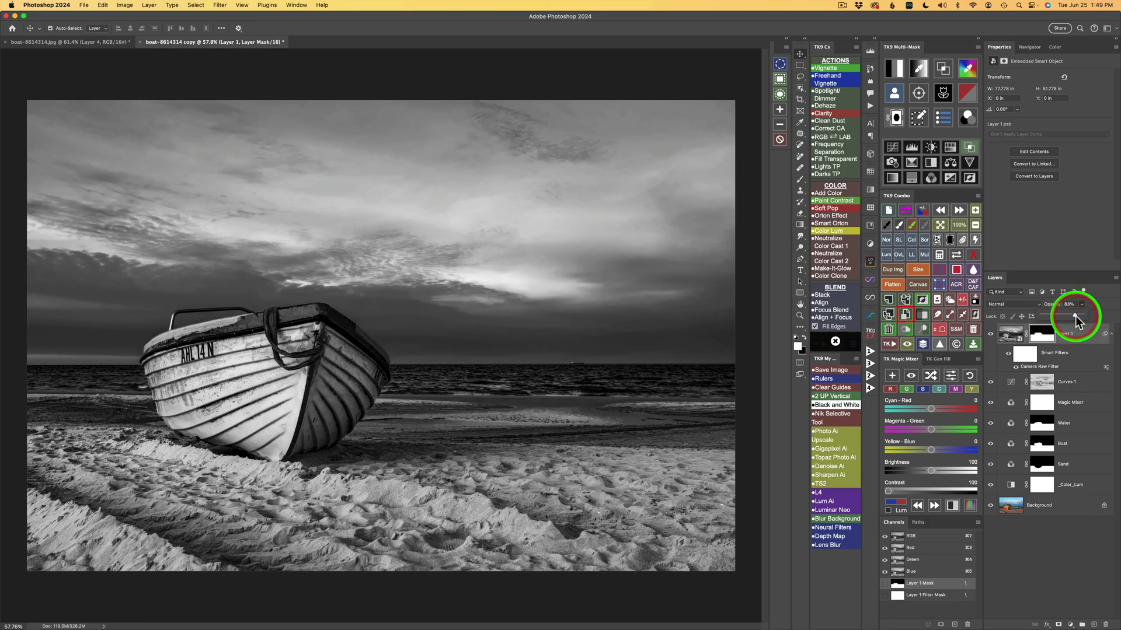
left_click(991, 335)
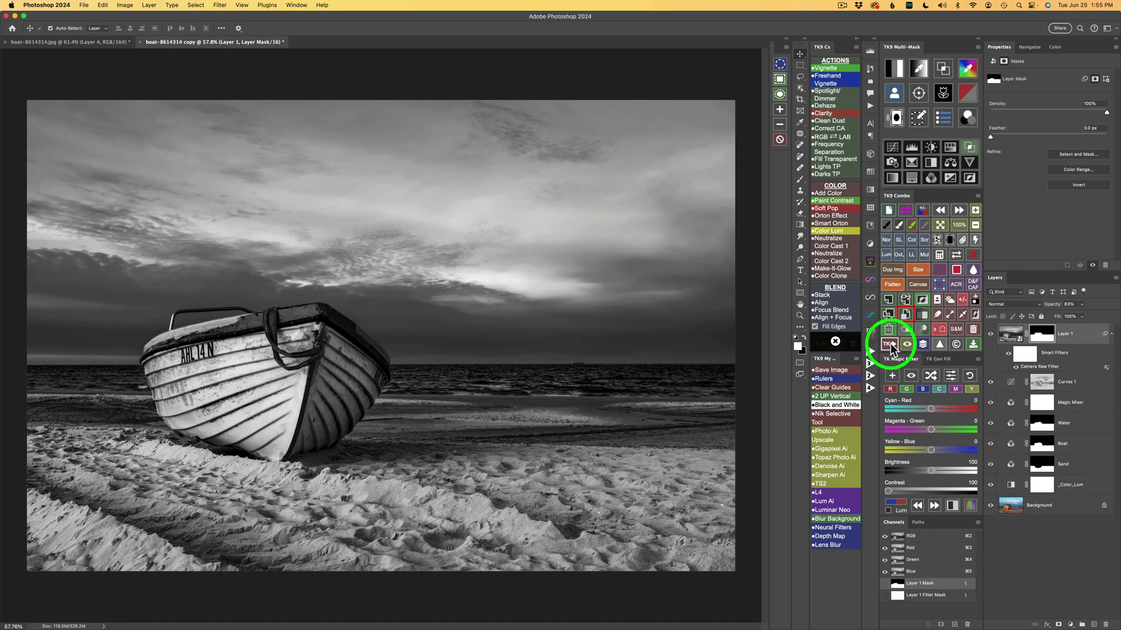
Add a Vignette layer with a 422.2-pixel Gaussian Blur and compare the finished conversion with the original colour photo
left_click(827, 68)
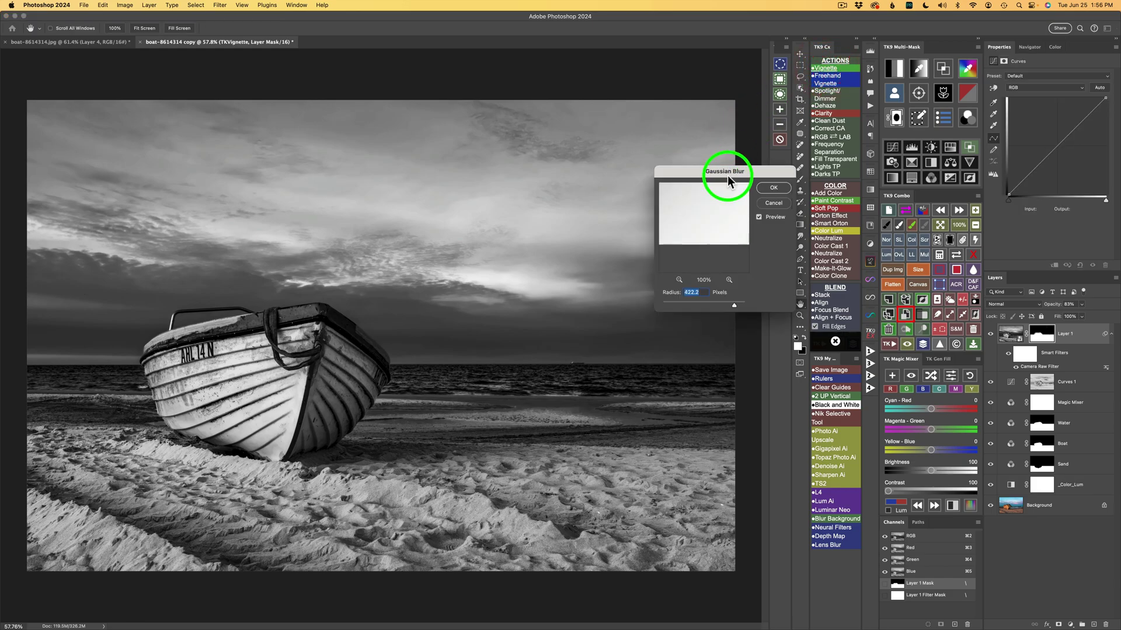
left_click(768, 188)
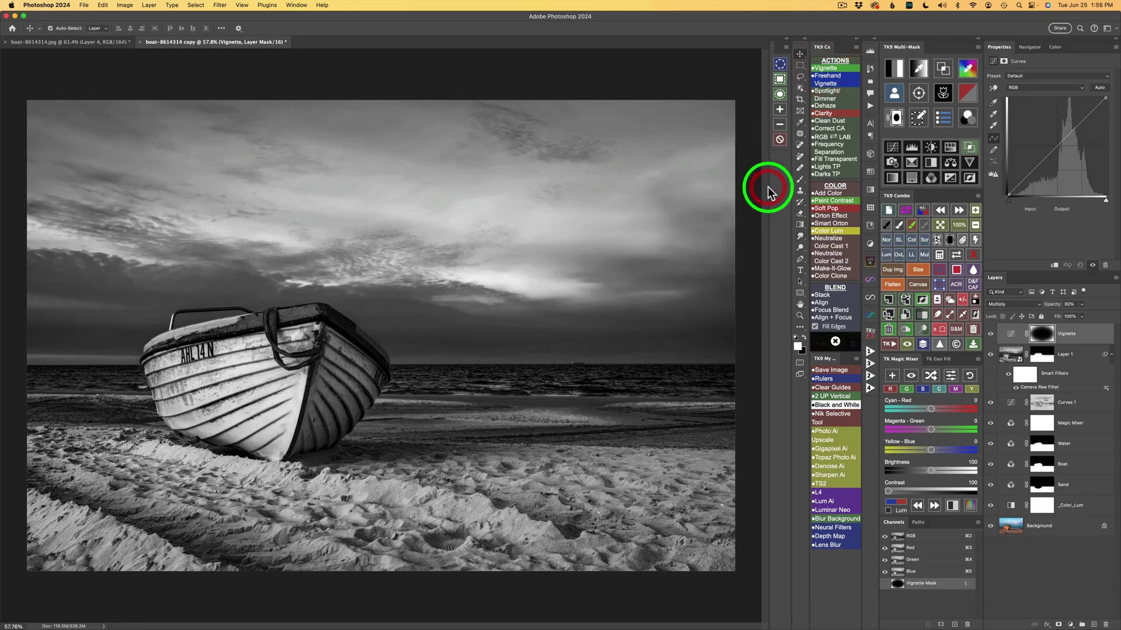
left_click(991, 335)
left_click(990, 335)
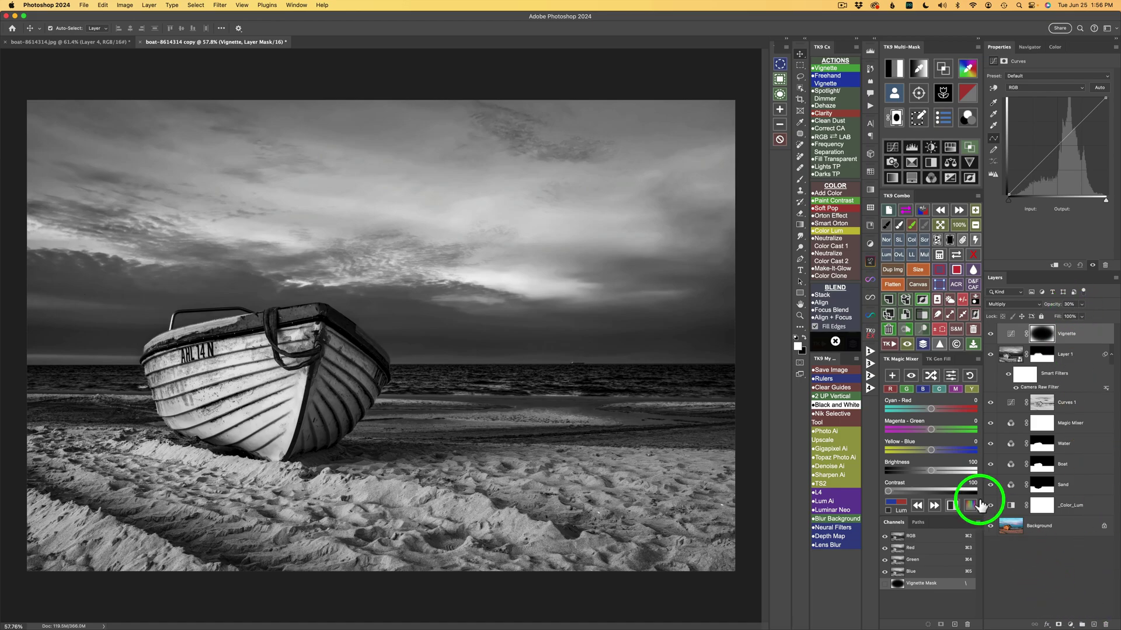
left_click(923, 344)
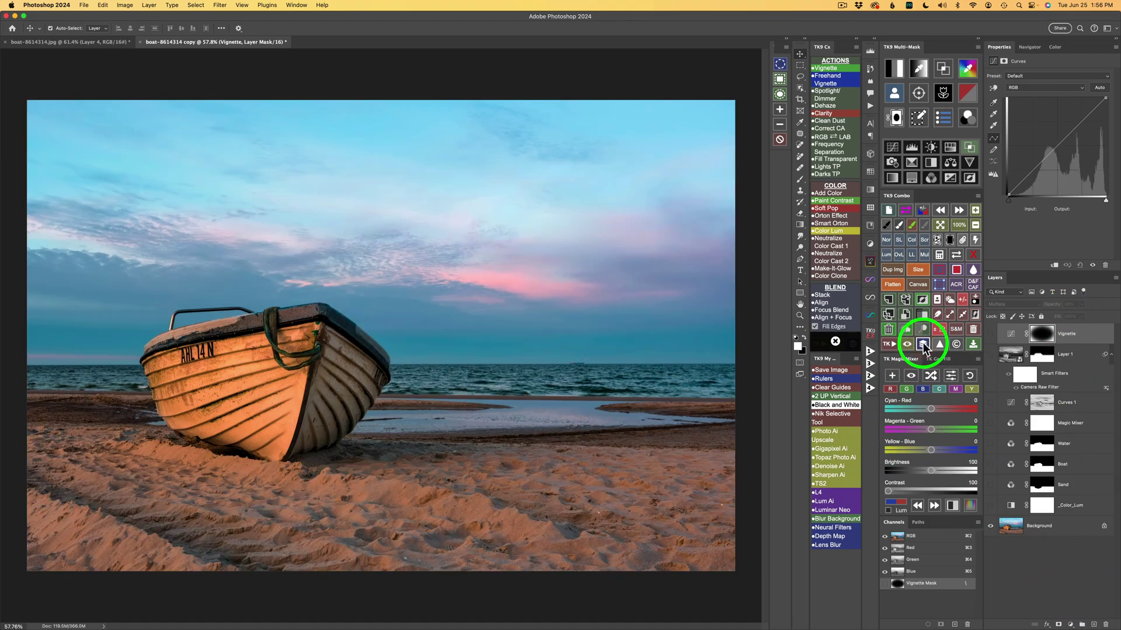
left_click(923, 344)
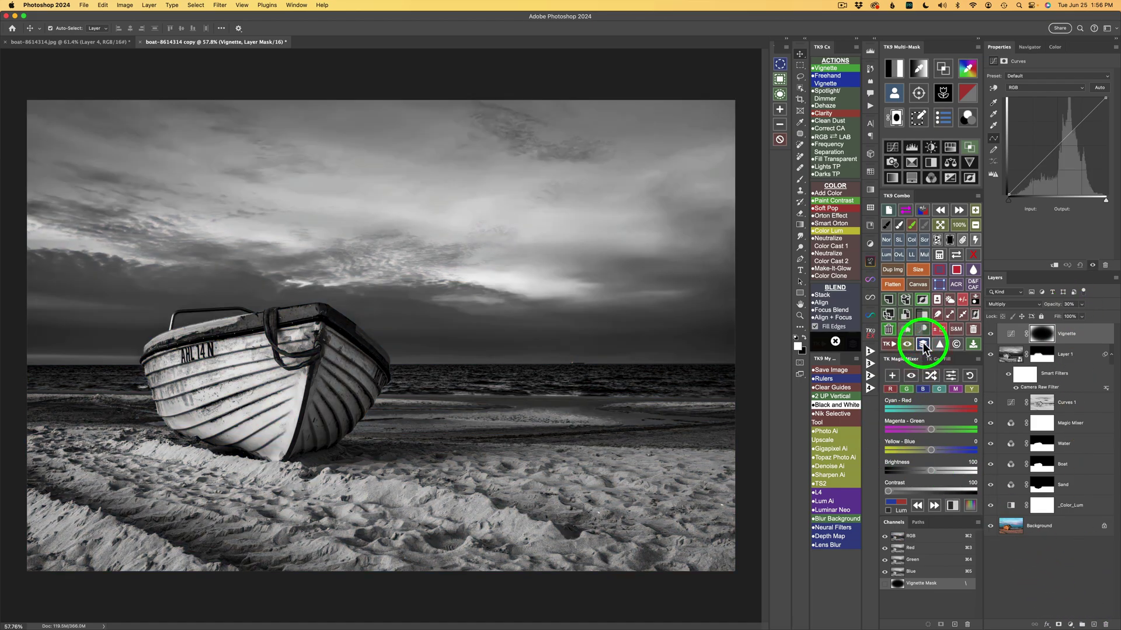